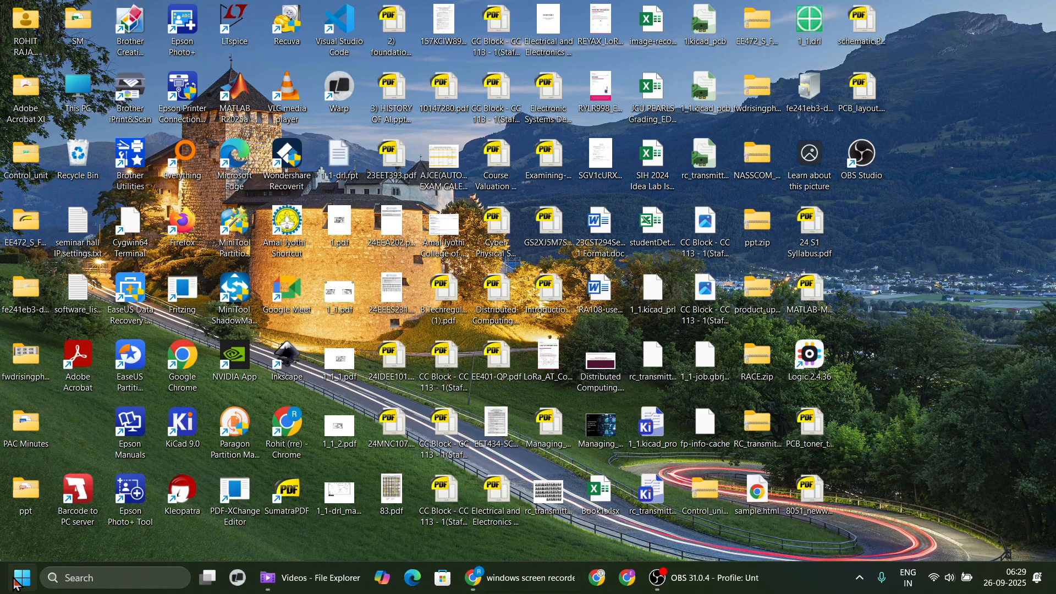
Open a maximized Chrome window and go to the arduino.cc website.
left_click(516, 584)
left_click(516, 585)
left_click(597, 578)
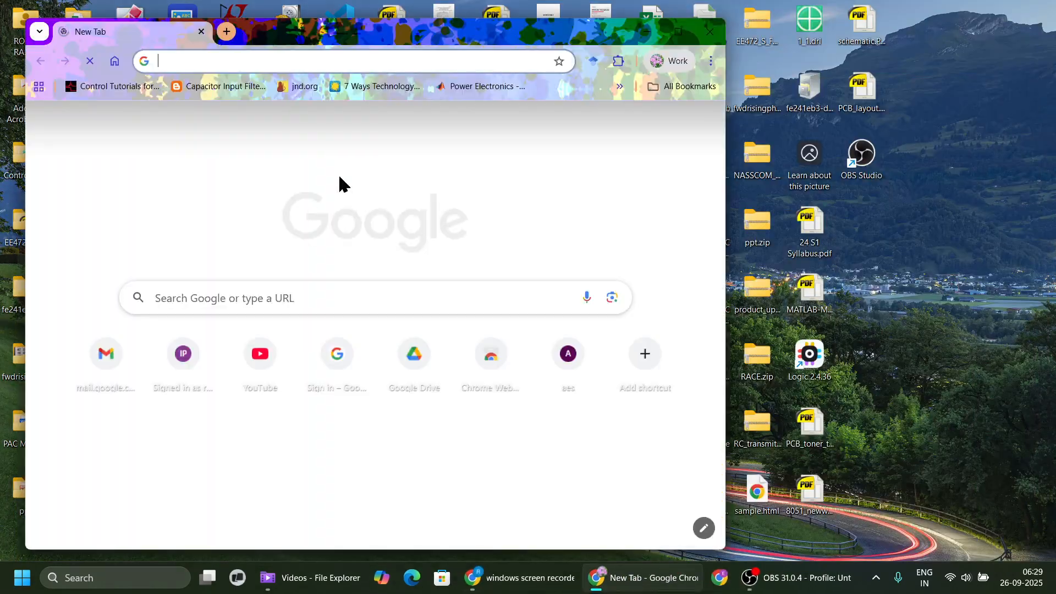
left_click(679, 31)
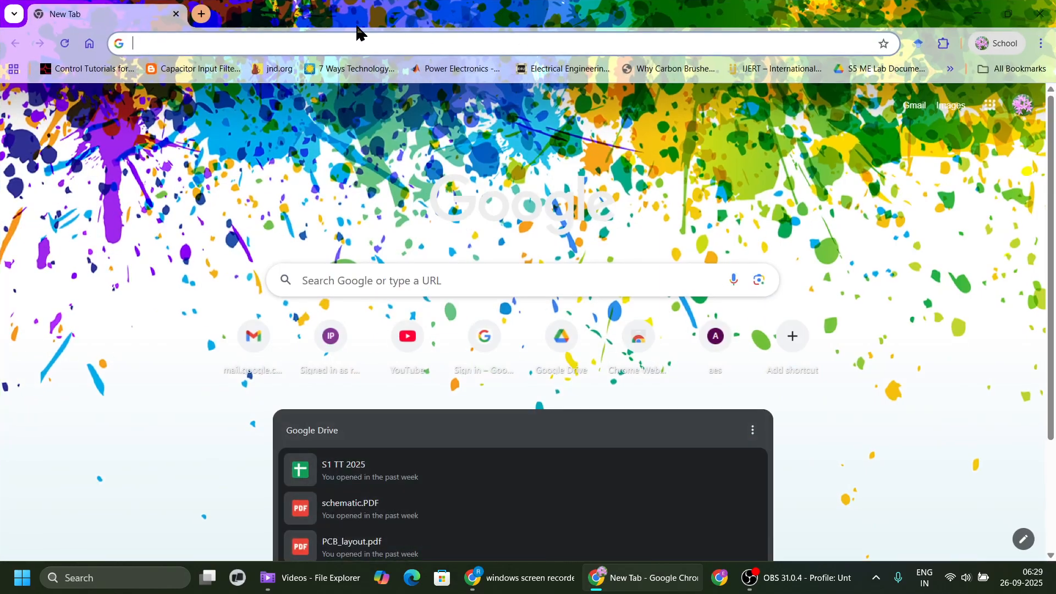
type("ardui")
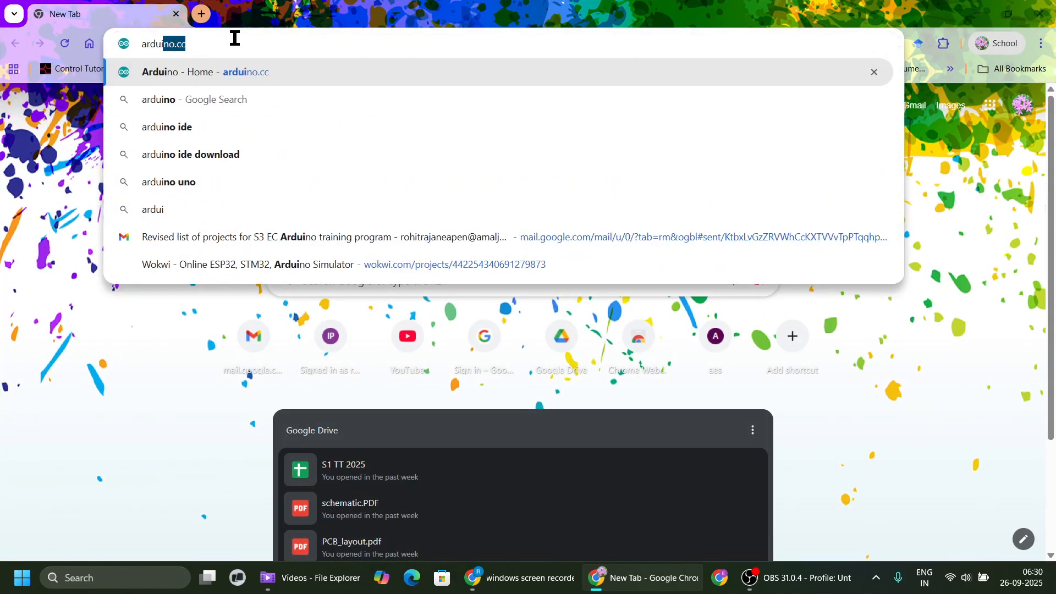
type("no.cc")
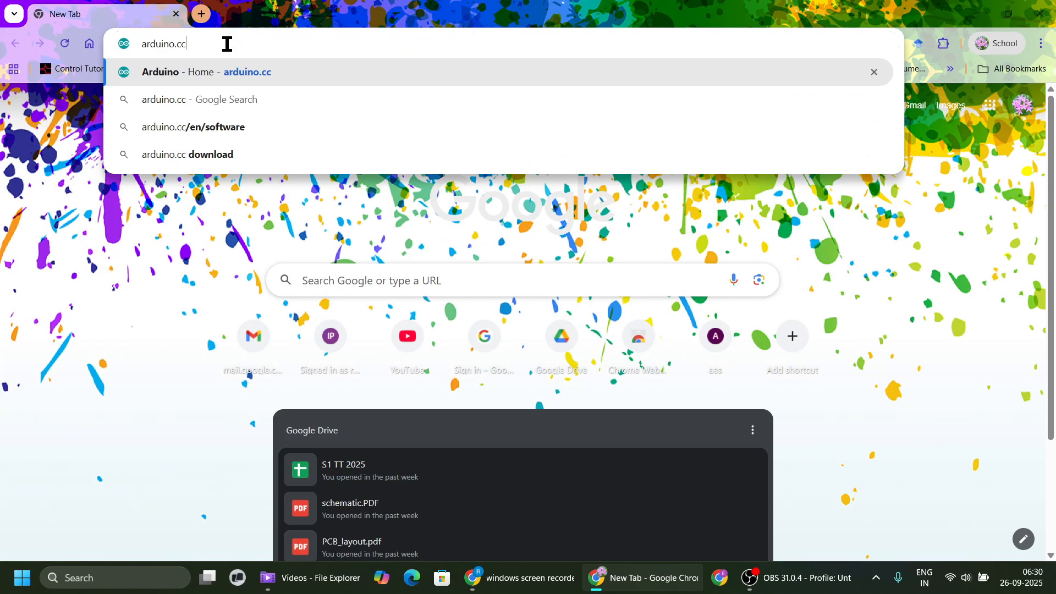
key("Return")
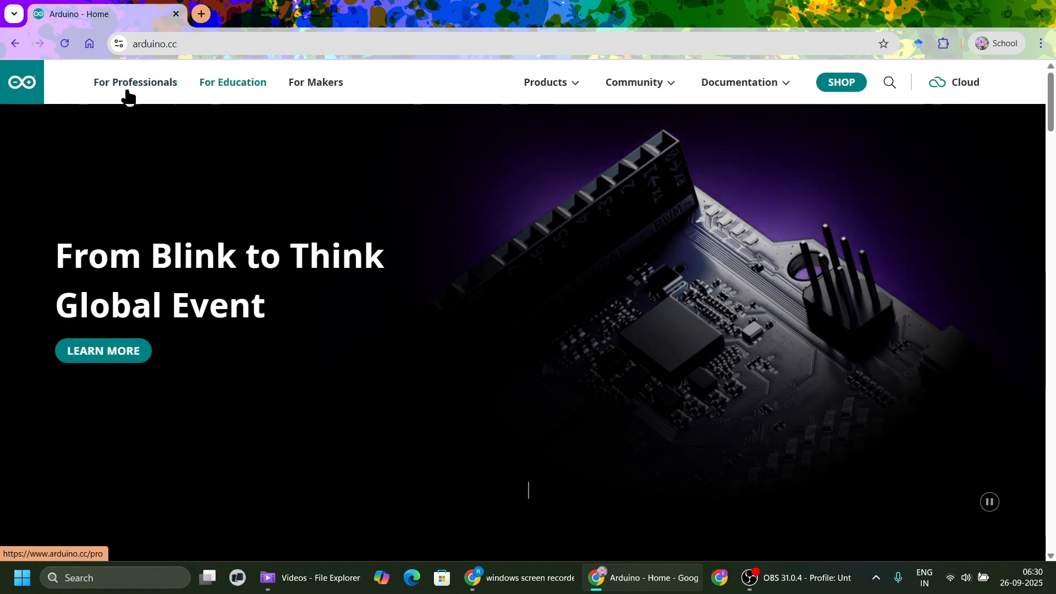
Open the Arduino IDE software page from the site's product list and find the Windows download.
left_click(567, 86)
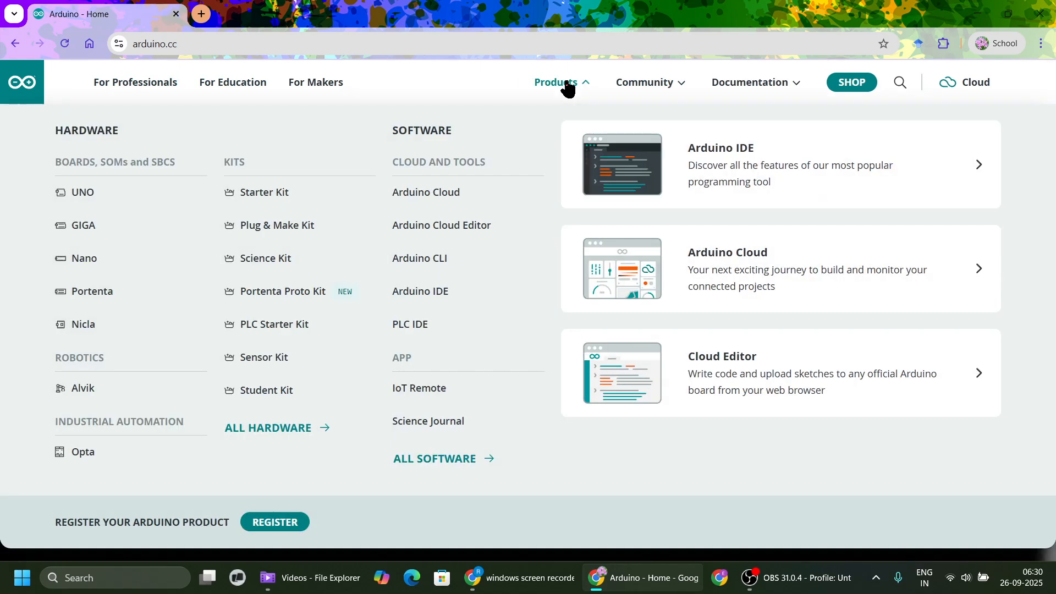
left_click(768, 165)
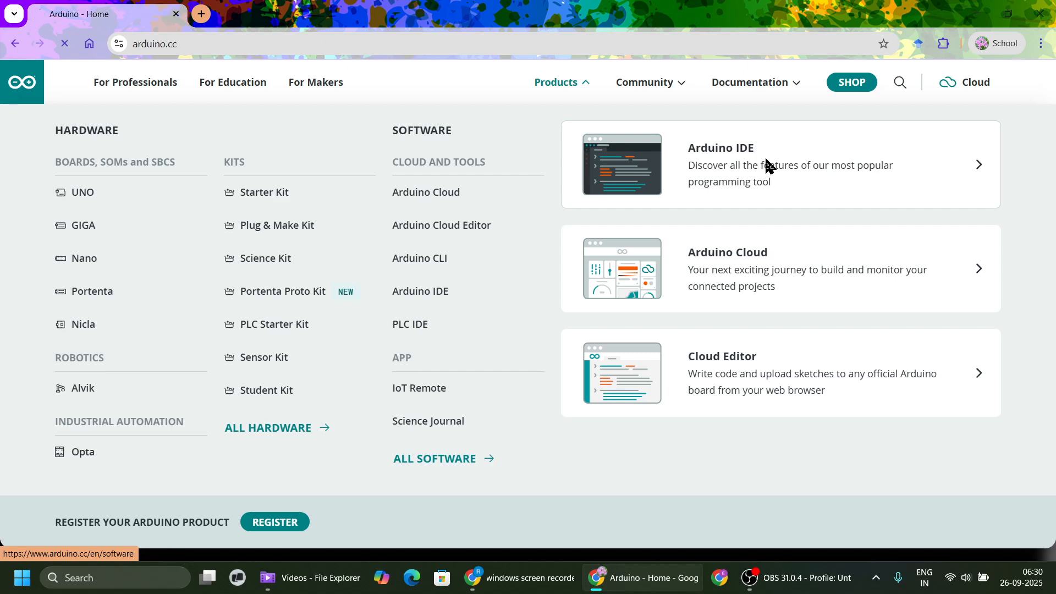
scroll(732, 192, "down", 1)
scroll(770, 209, "down", 1)
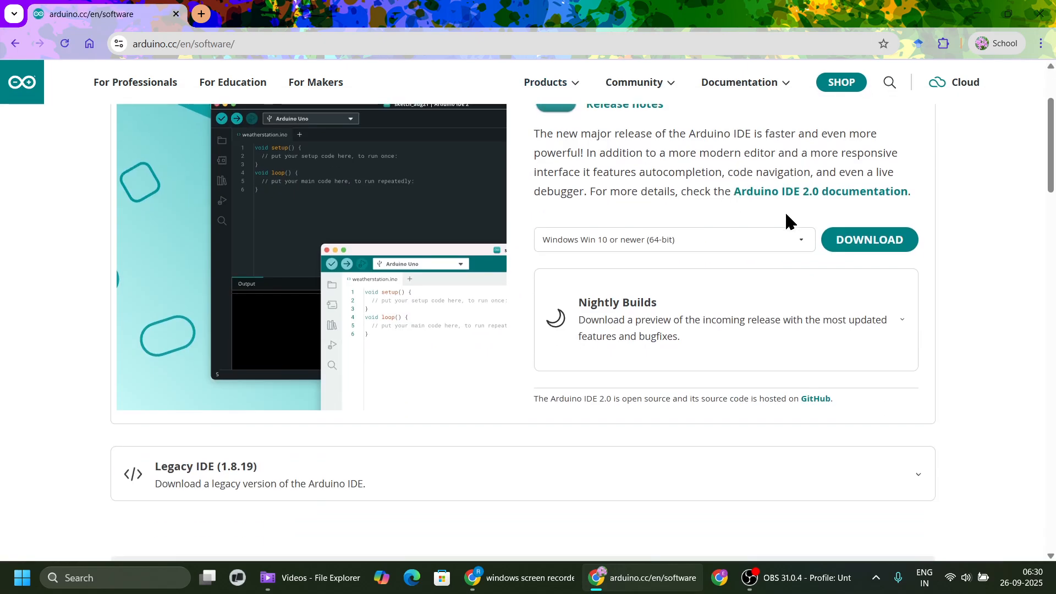
Download the Arduino IDE for Windows 64-bit and save arduino-ide_2.3.6_Windows_64bit.exe in the tools folder on drive D.
scroll(814, 264, "up", 2)
left_click(869, 378)
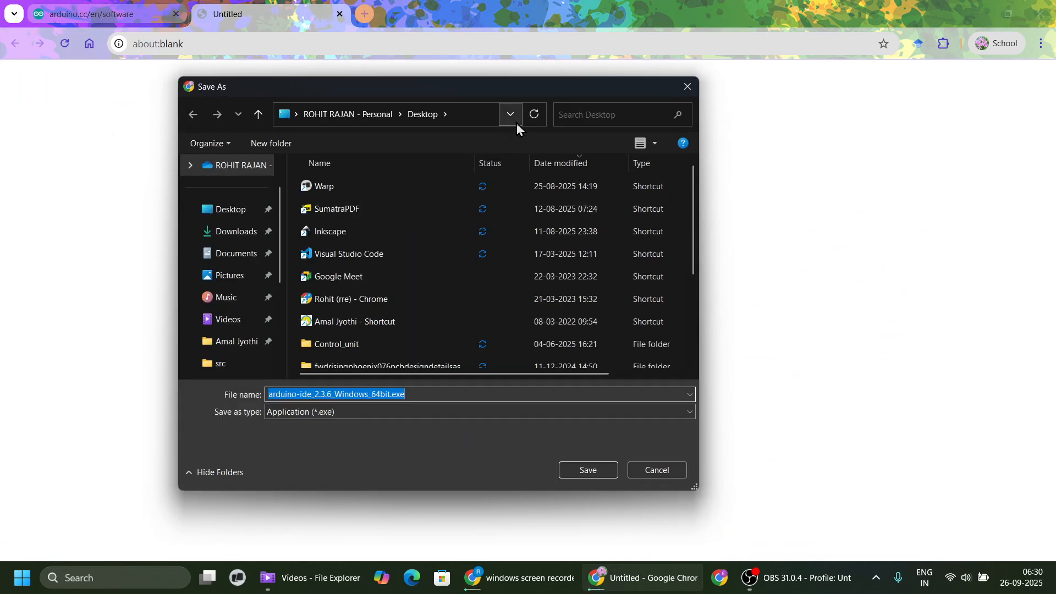
left_click(515, 120)
left_click(394, 148)
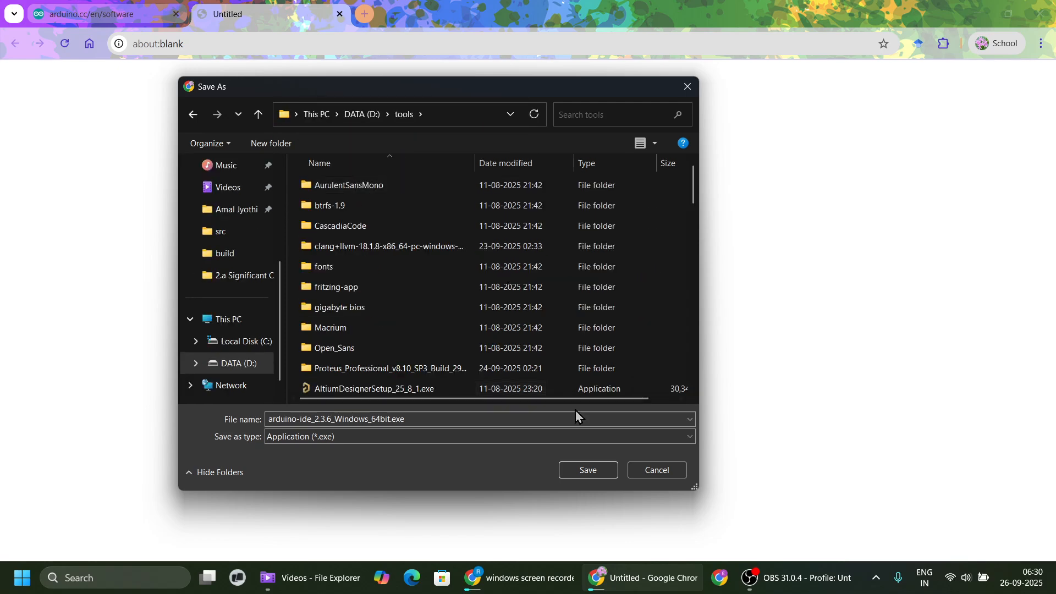
left_click(592, 473)
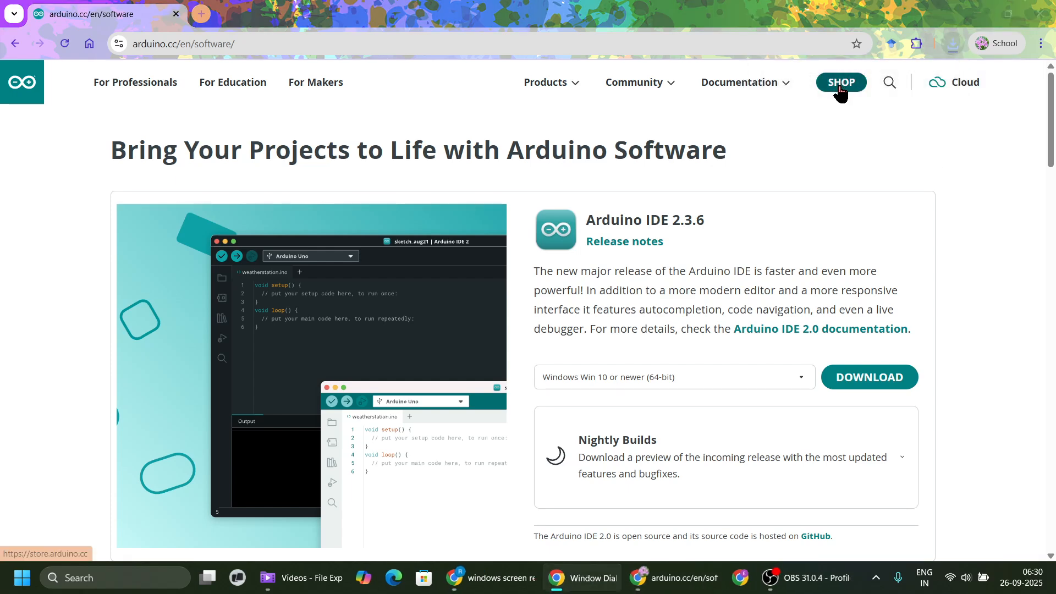
Install Arduino IDE for all users in C:\Program Files\Arduino IDE, accepting the license agreement.
left_click(976, 21)
left_click(621, 397)
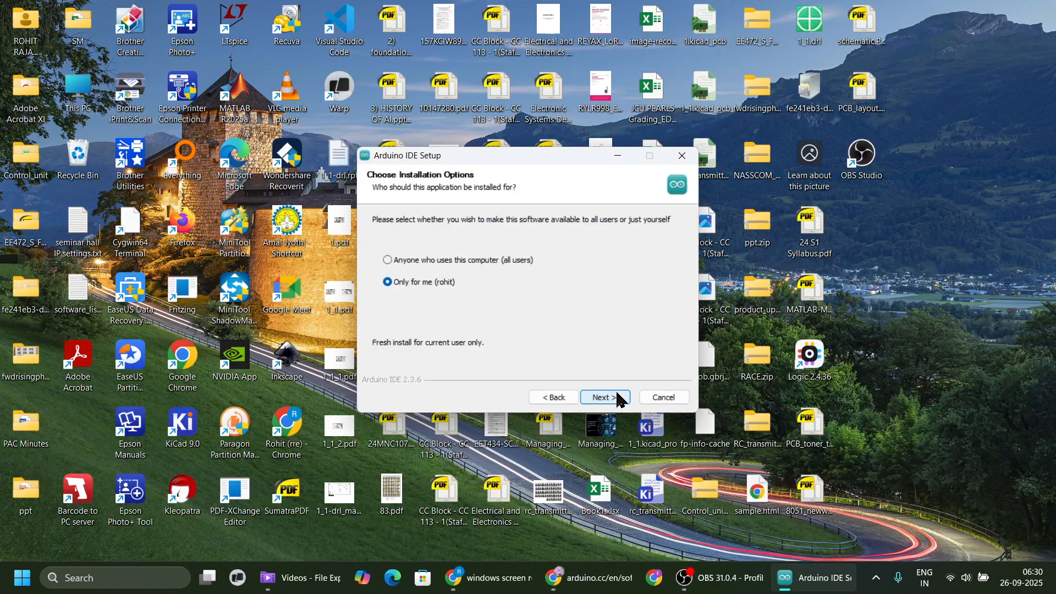
left_click(422, 261)
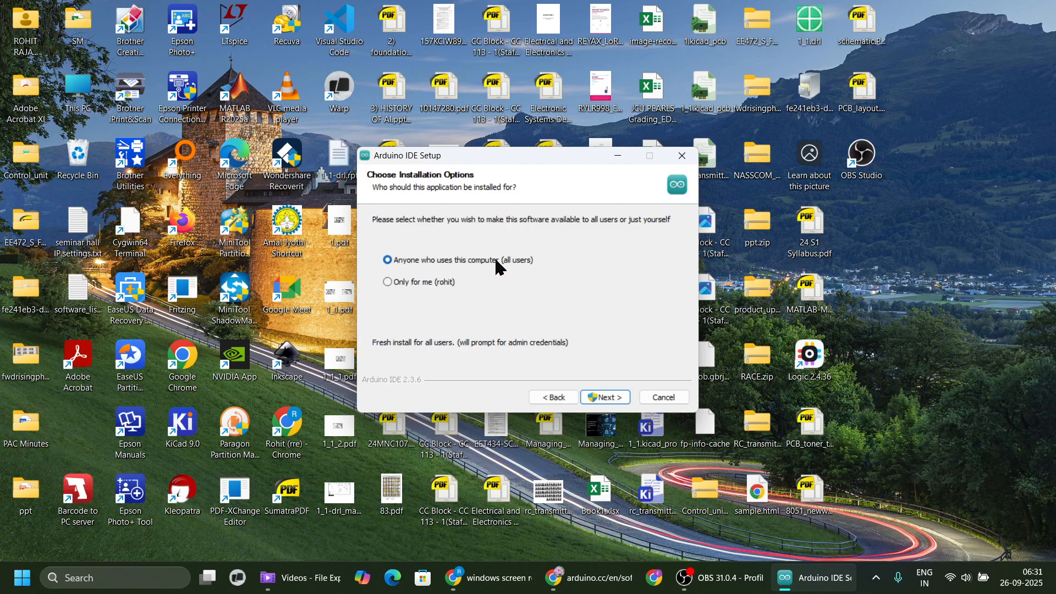
left_click(607, 399)
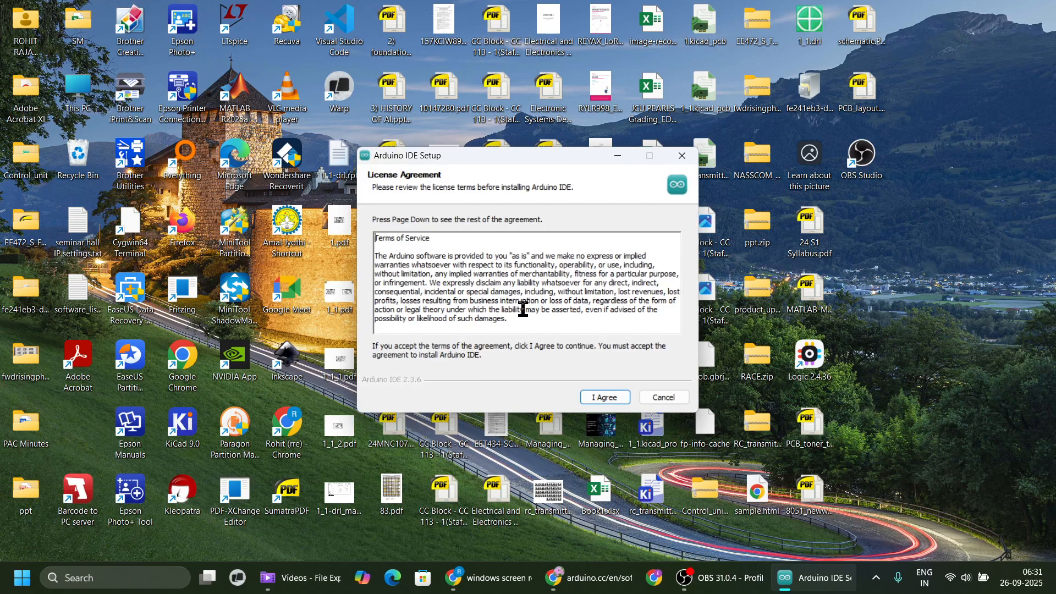
left_click(607, 400)
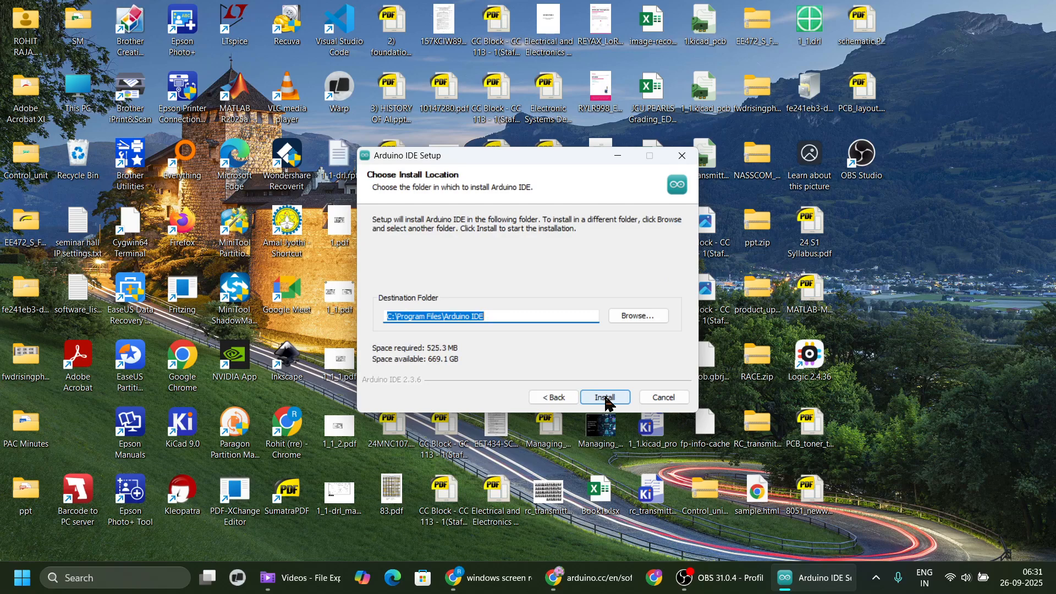
left_click(606, 398)
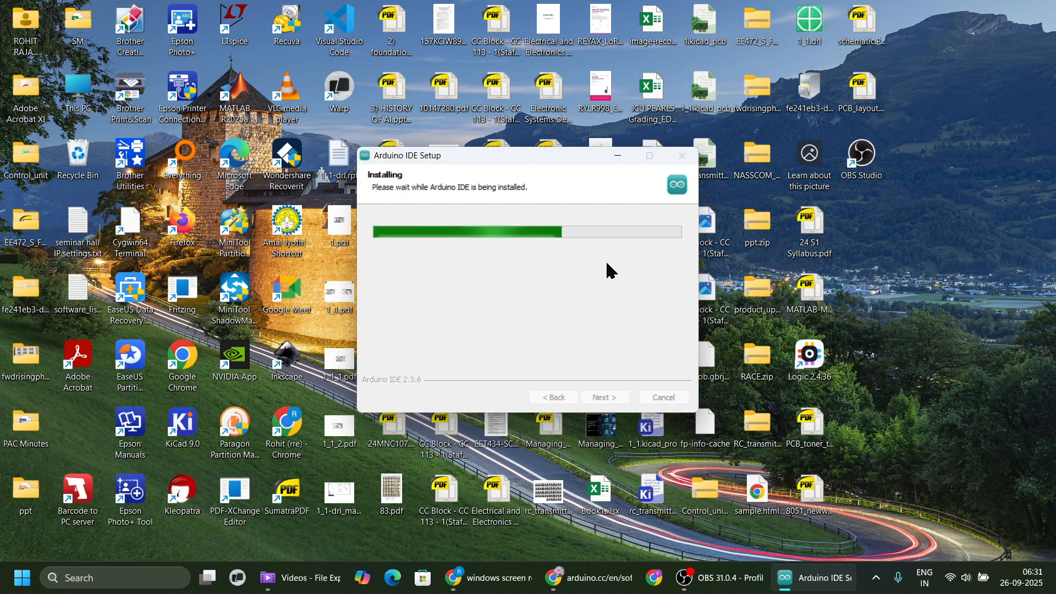
left_click(714, 585)
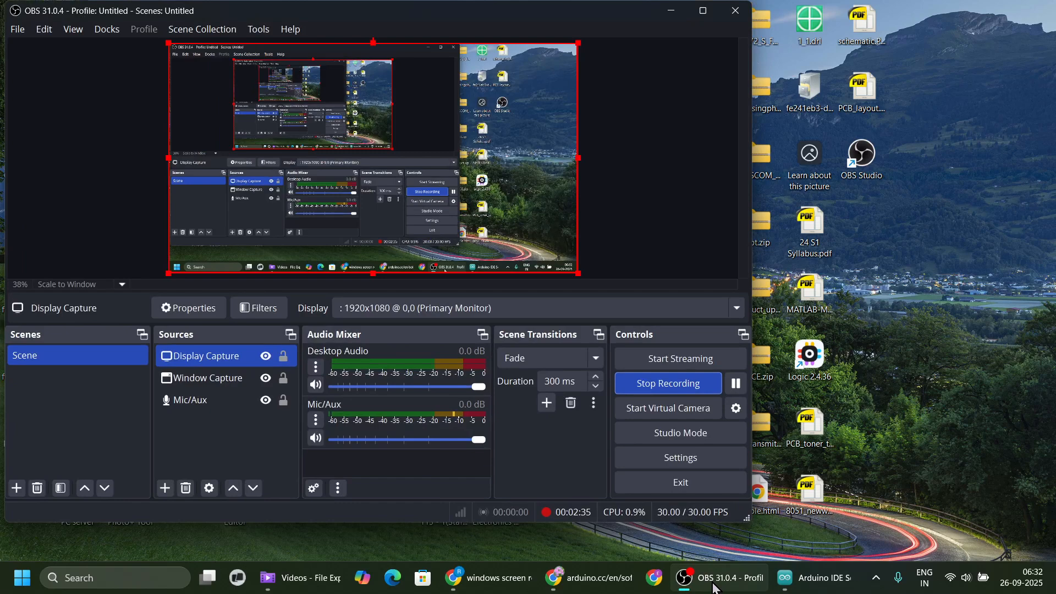
left_click(715, 587)
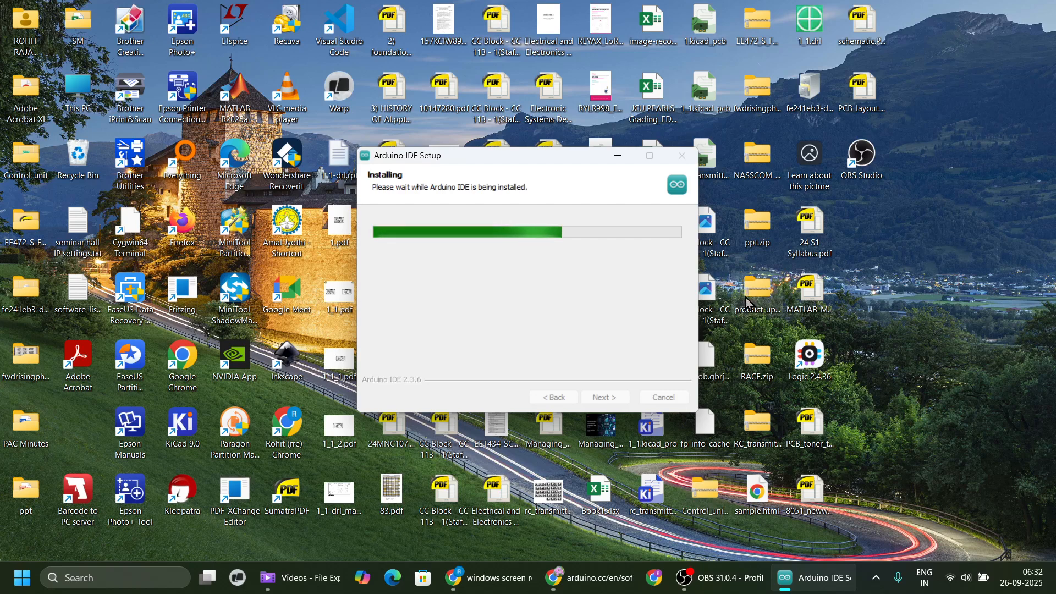
left_click(723, 589)
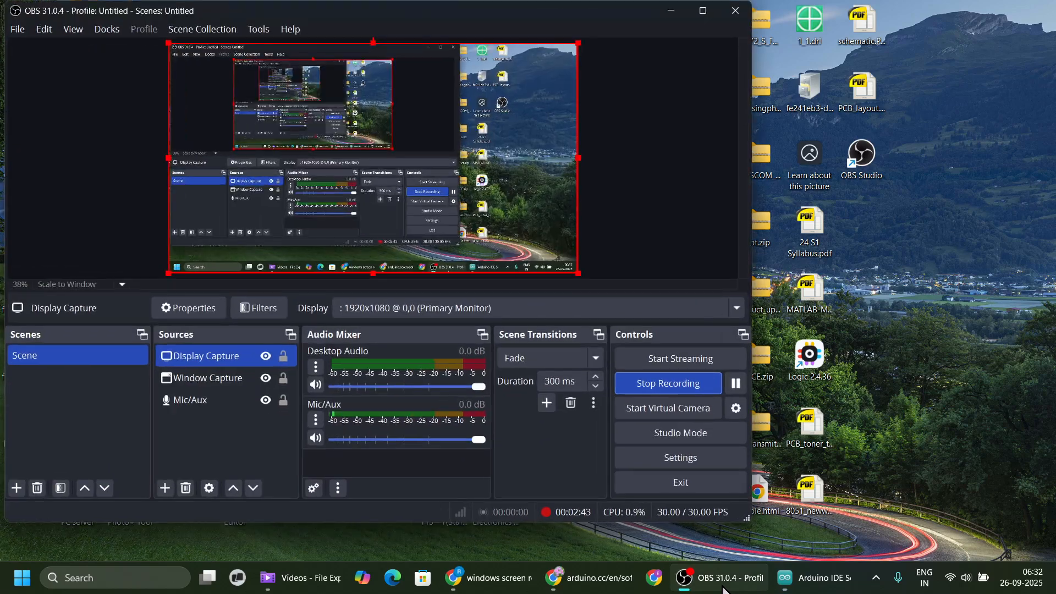
left_click(722, 590)
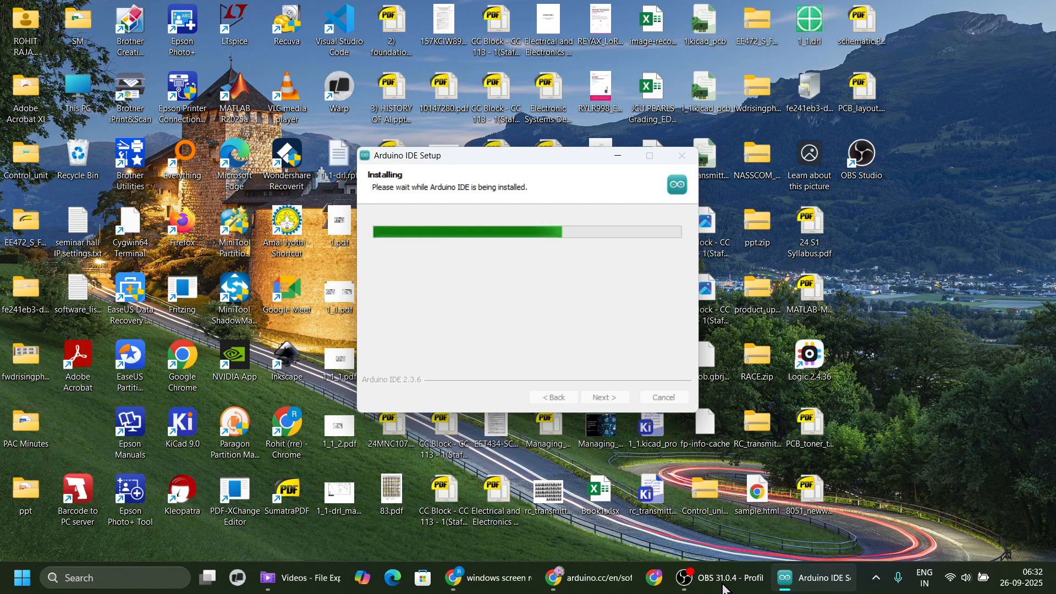
left_click(722, 589)
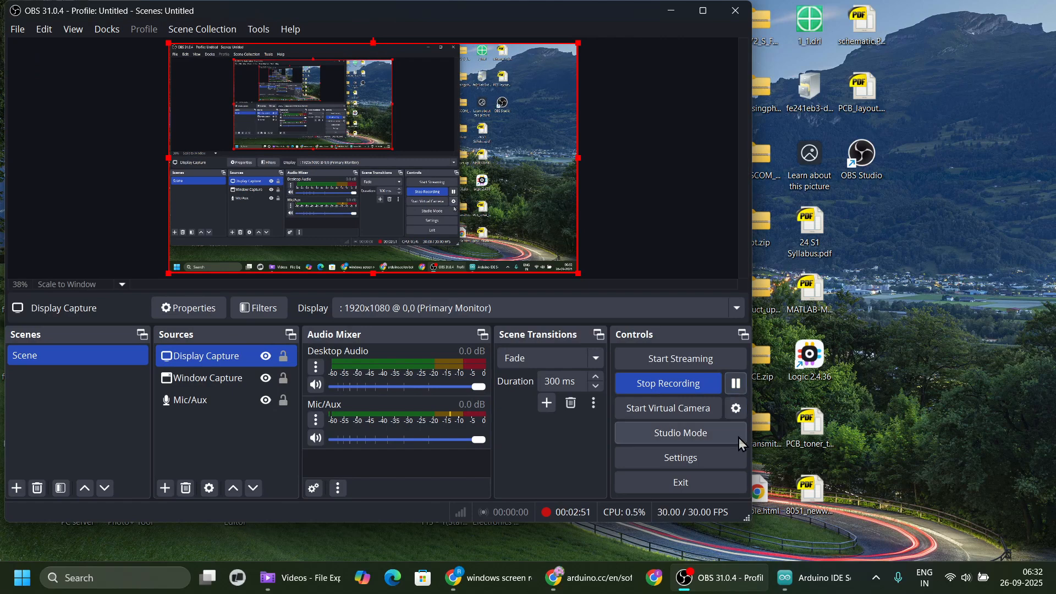
left_click(709, 588)
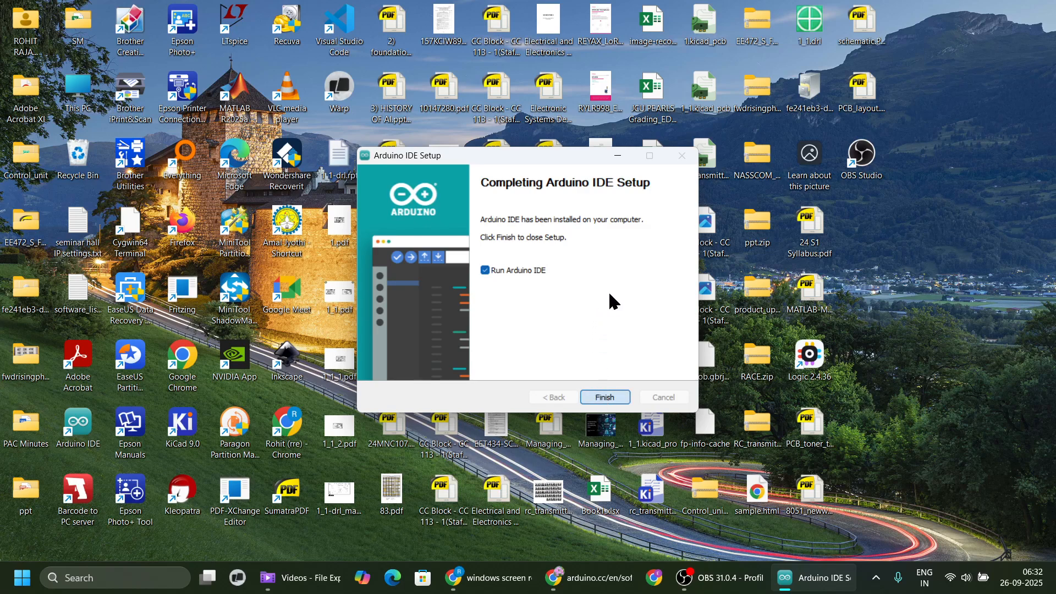
Finish the Arduino IDE setup and run the installed program.
key("Return")
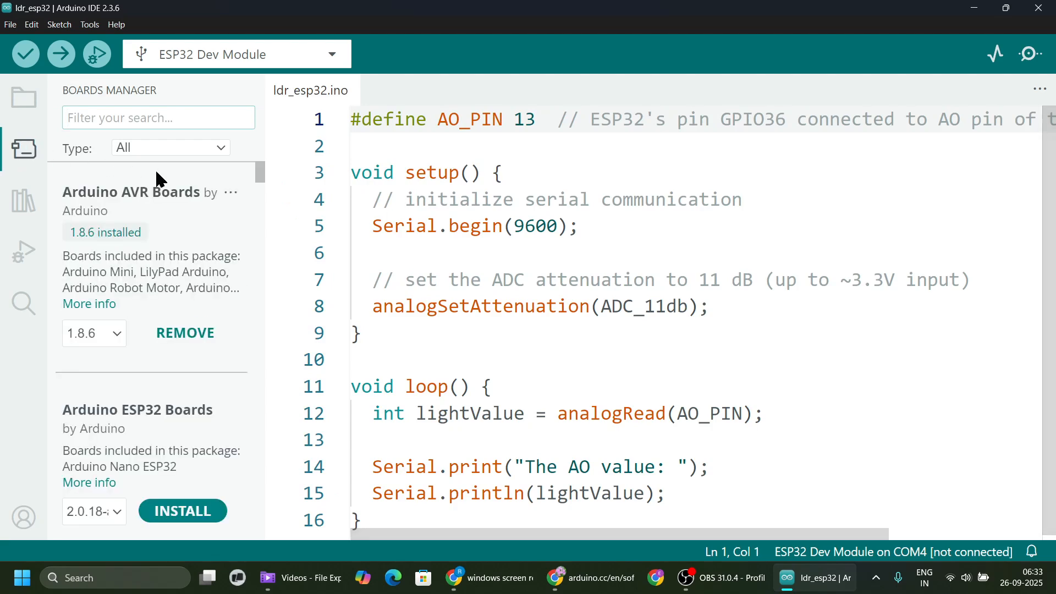
Search the Boards Manager for esp32 and uninstall the esp32 package by Espressif Systems.
left_click(102, 119)
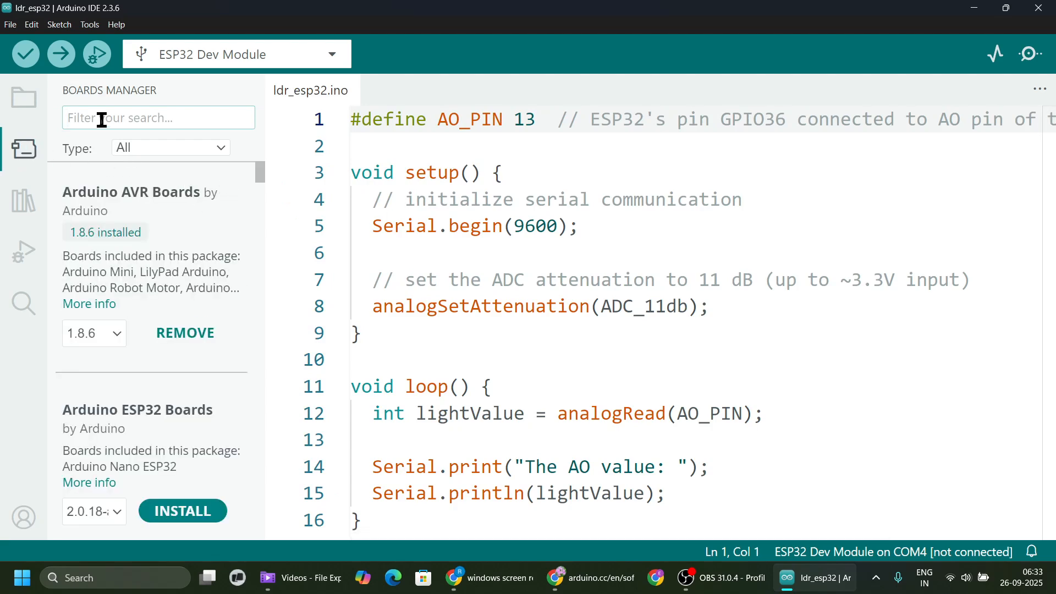
type("esp32")
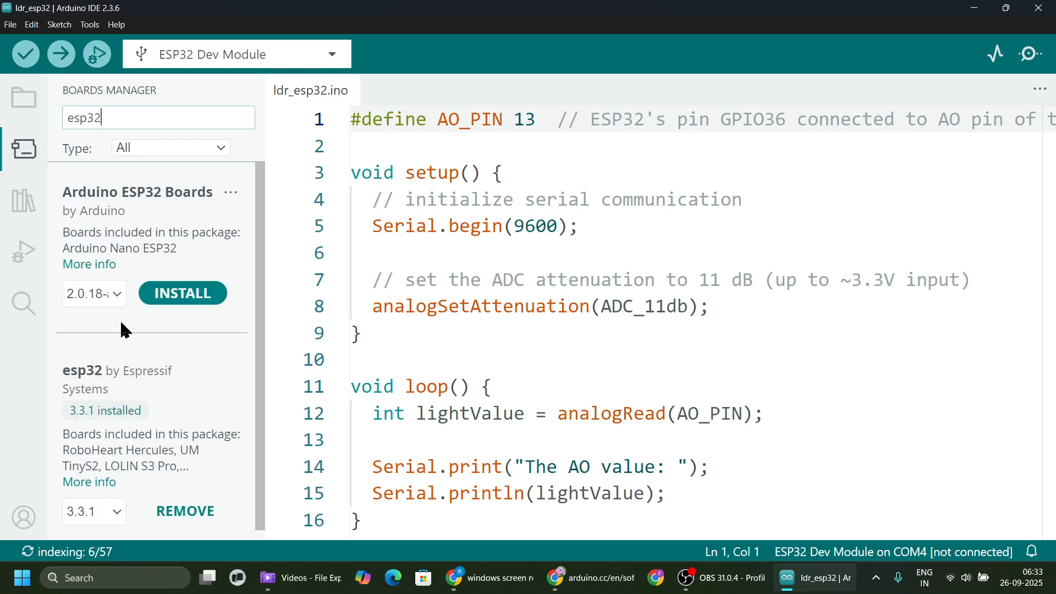
scroll(154, 413, "down", 1)
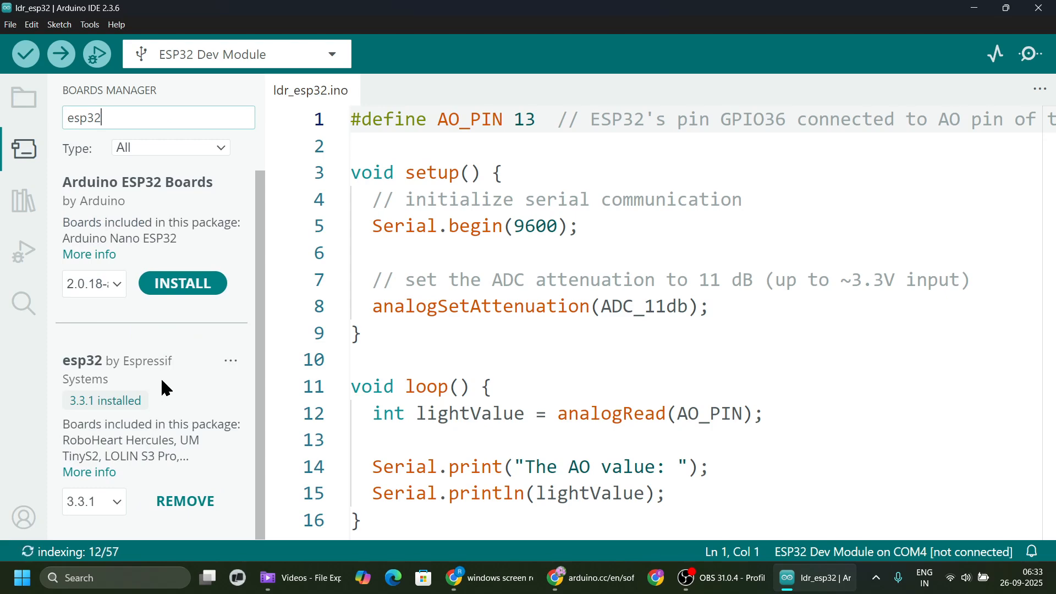
left_click(180, 503)
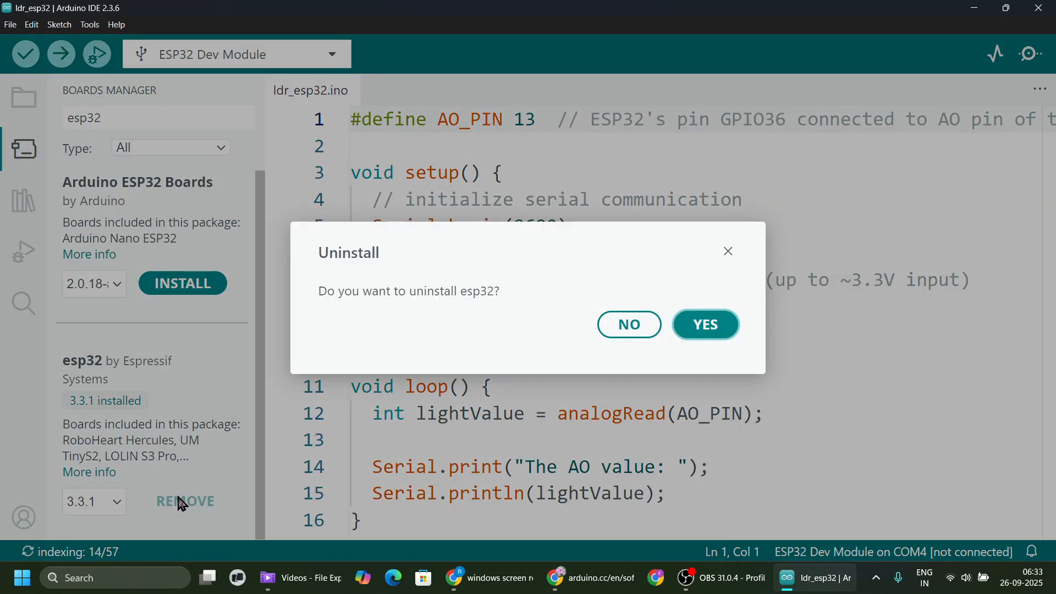
left_click(698, 324)
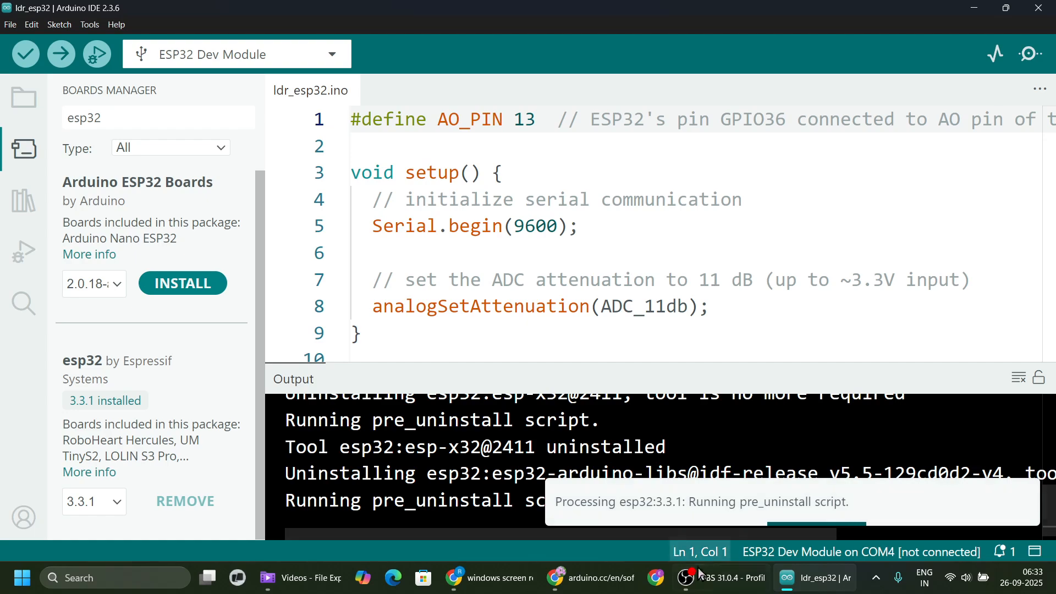
mouse_move(727, 589)
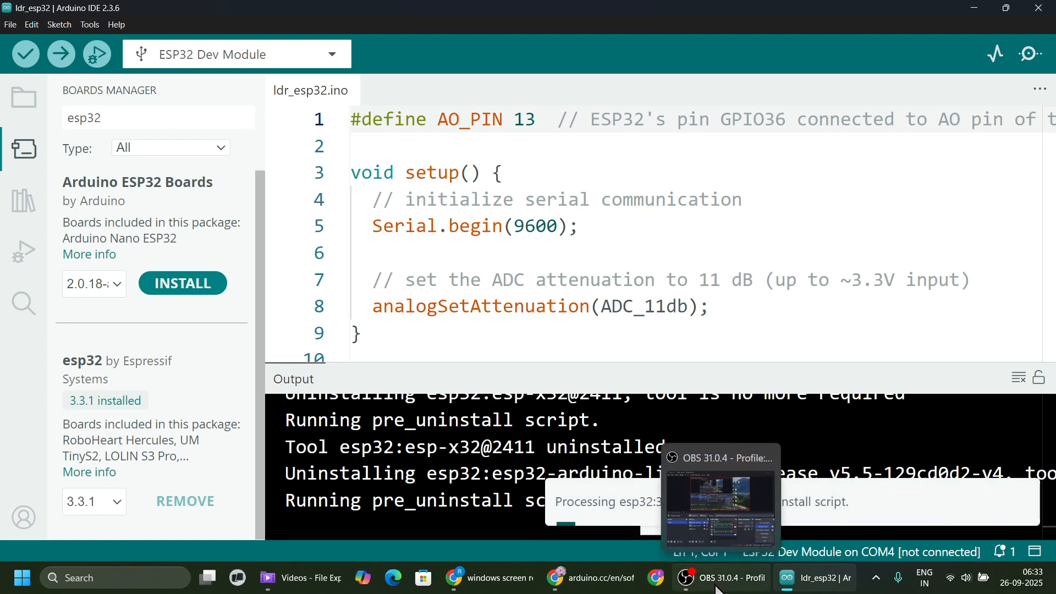
left_click(718, 587)
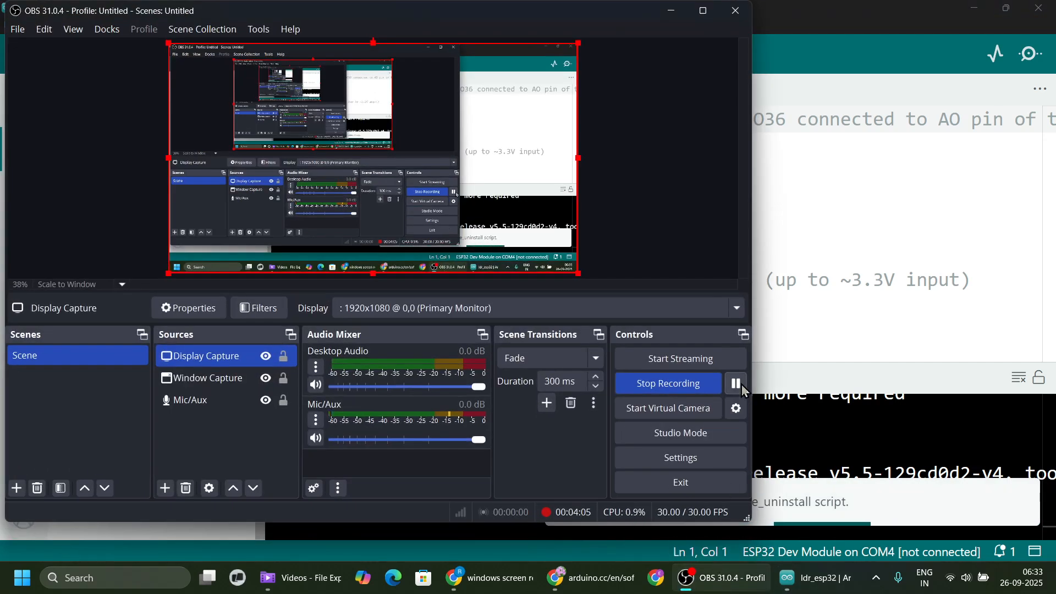
left_click(718, 586)
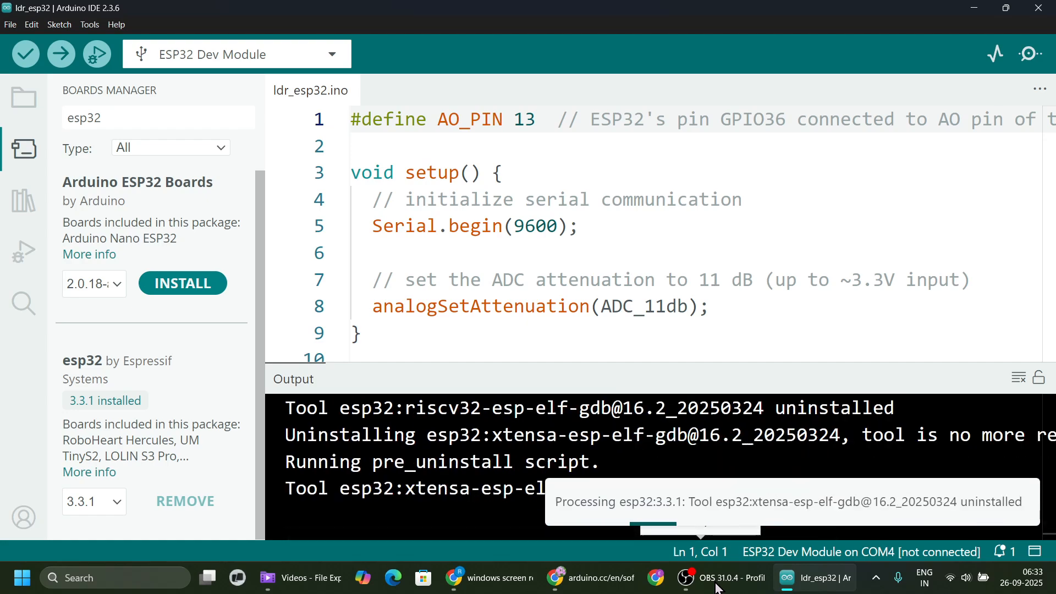
left_click(712, 575)
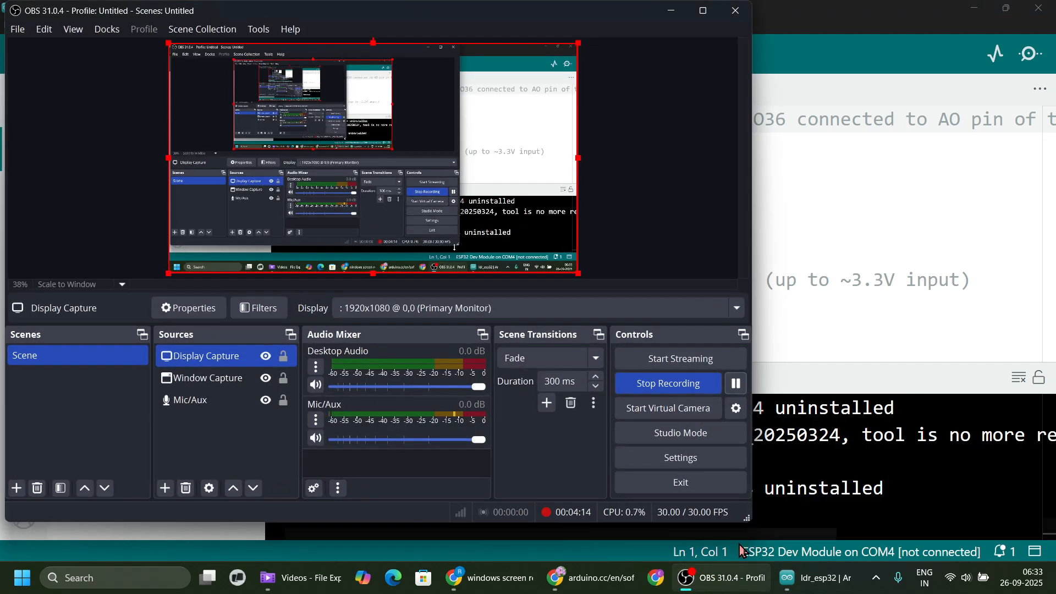
left_click(732, 569)
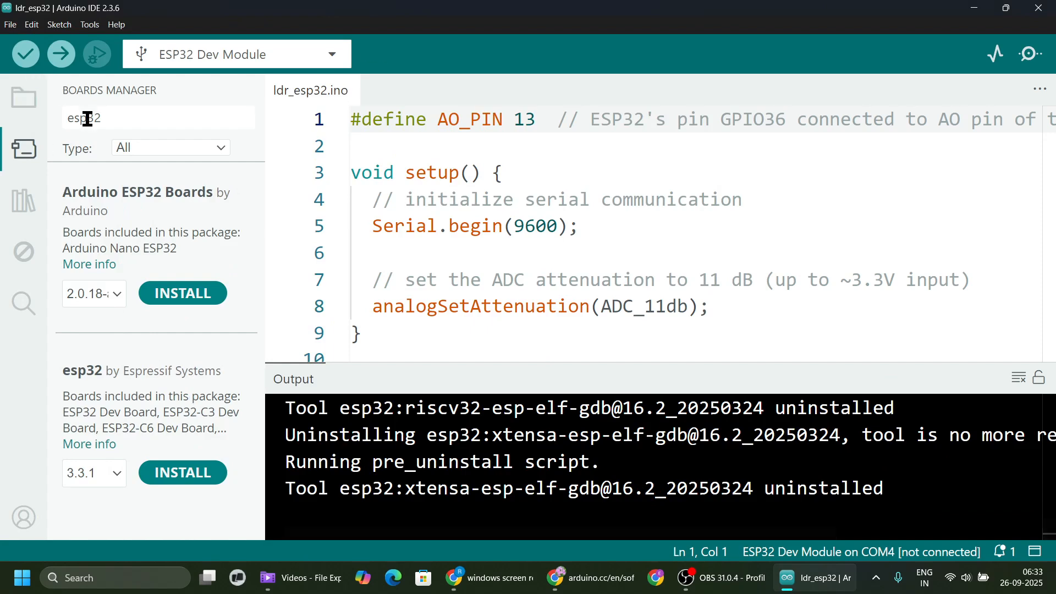
Install version 3.3.1 of the esp32 board package by Espressif Systems from the Boards Manager.
left_click(102, 120)
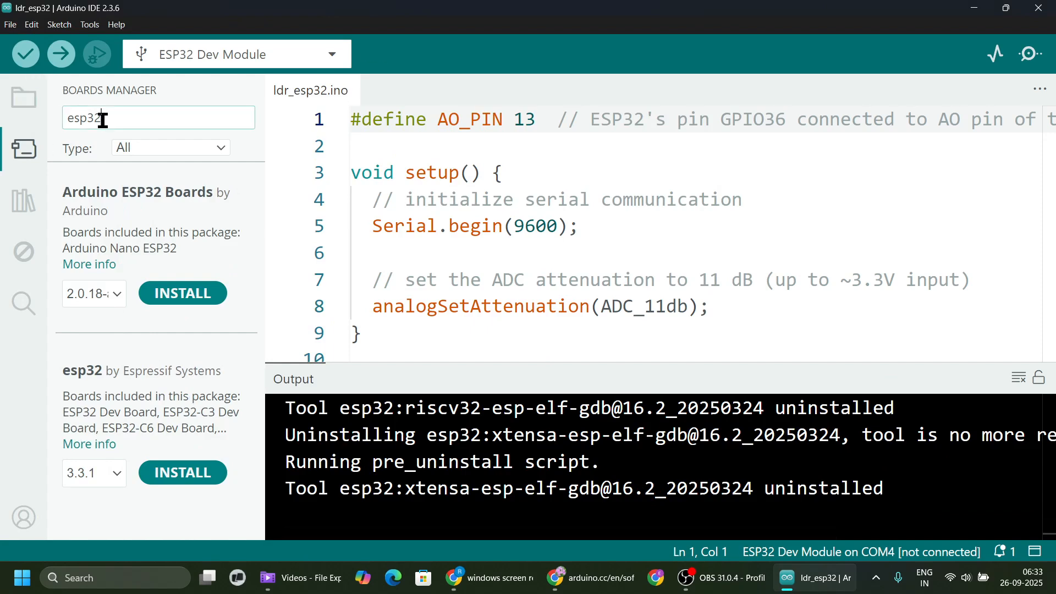
left_click(23, 156)
left_click(24, 158)
left_click(172, 482)
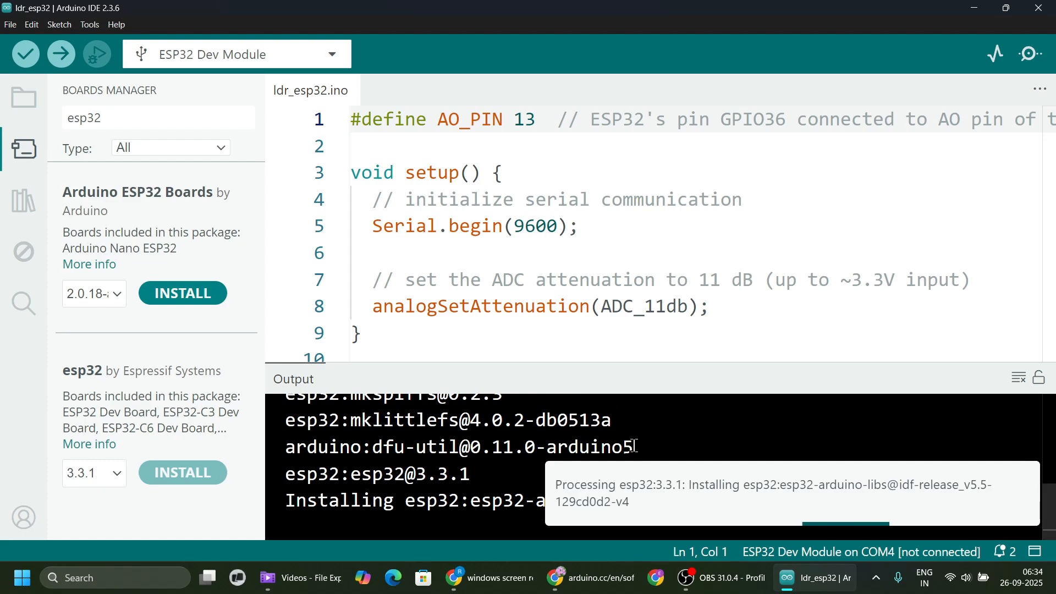
left_click(727, 589)
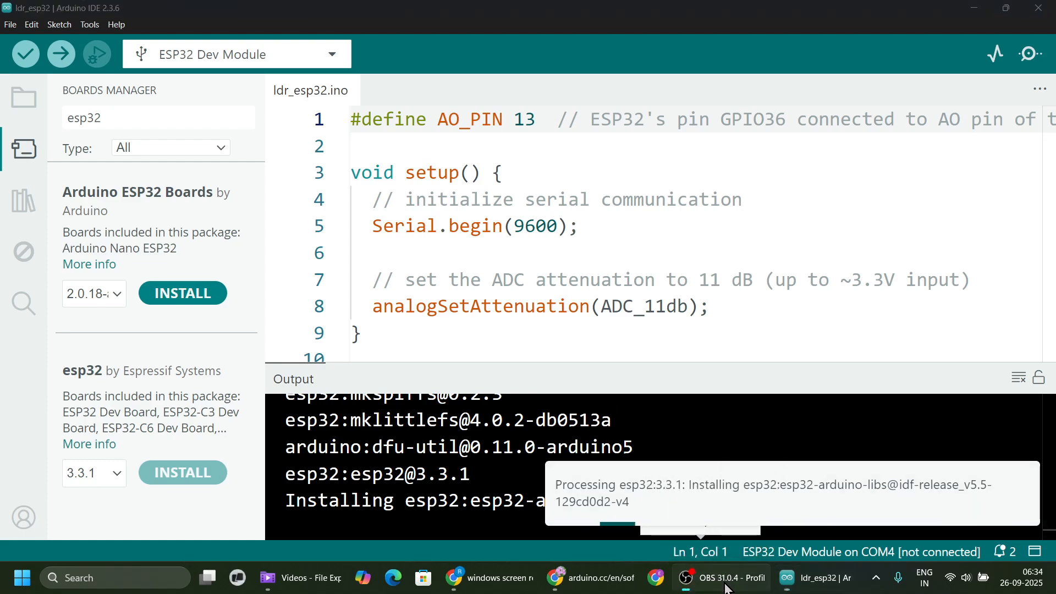
left_click(687, 578)
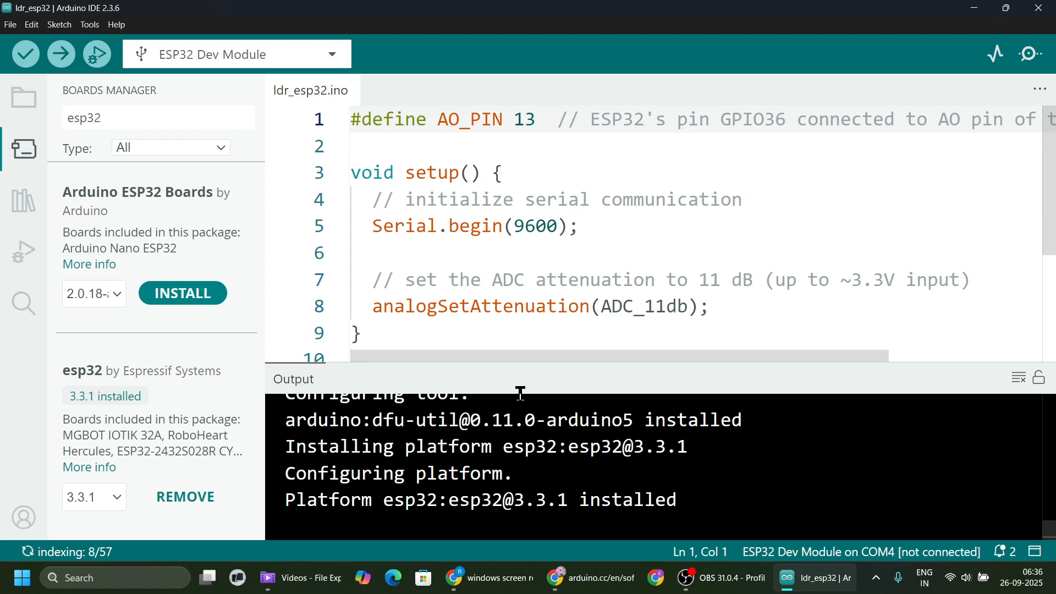
Shrink the Output area beneath the ldr_esp32 sketch and hide the Boards Manager.
left_click_drag(511, 363, 509, 500)
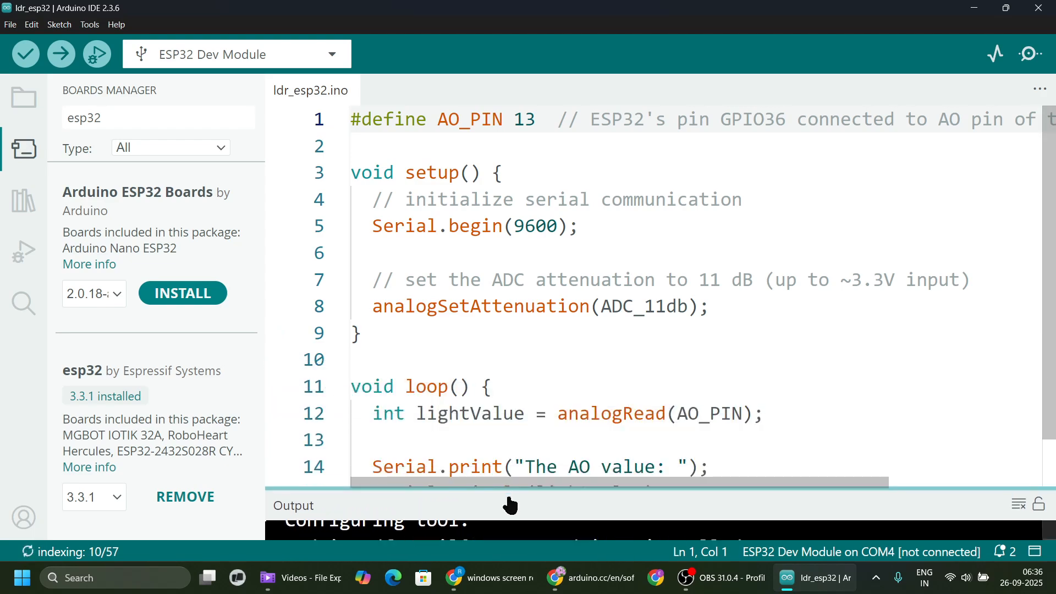
left_click(24, 148)
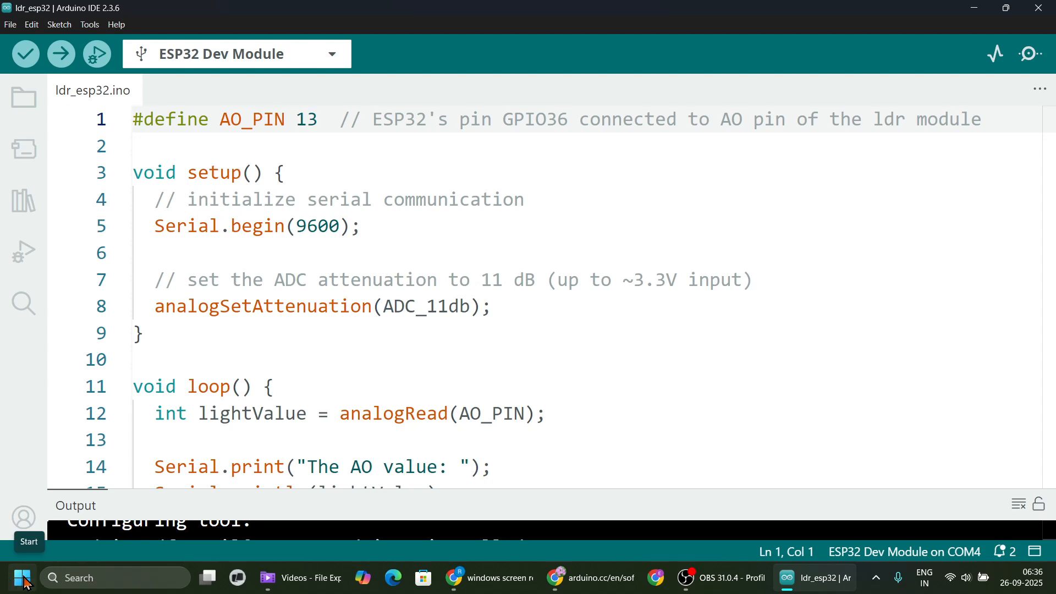
Open the Windows Device Manager and expand the Ports (COM & LPT) category.
left_click(25, 583)
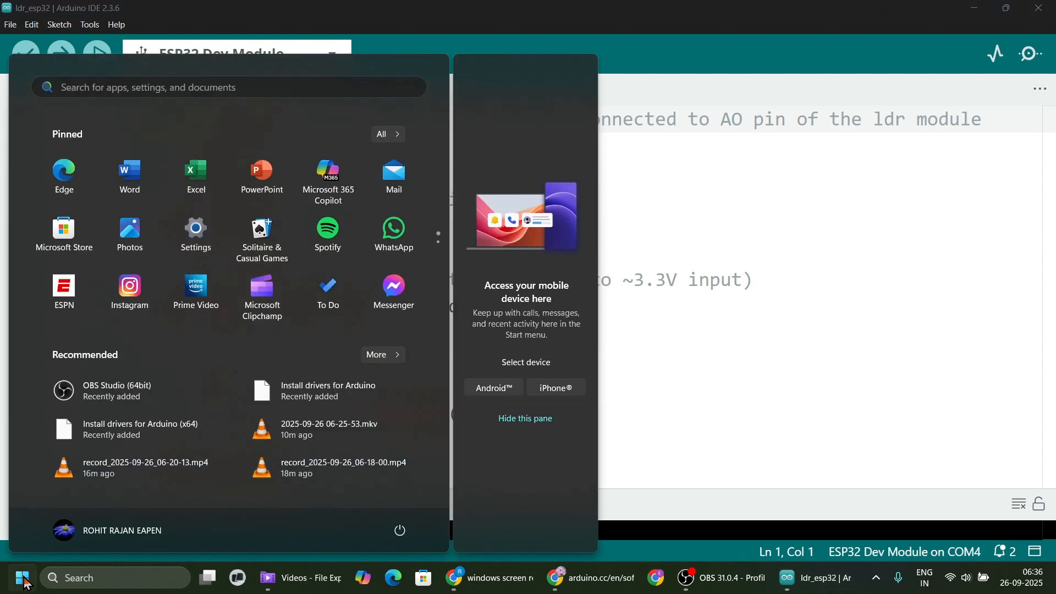
left_click(25, 583)
right_click(25, 583)
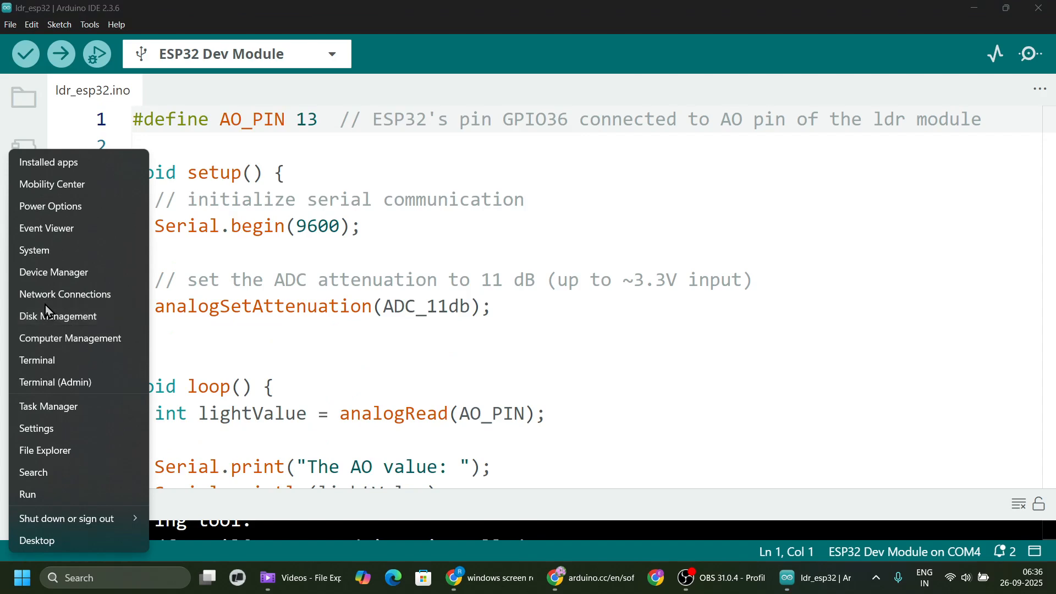
left_click(78, 273)
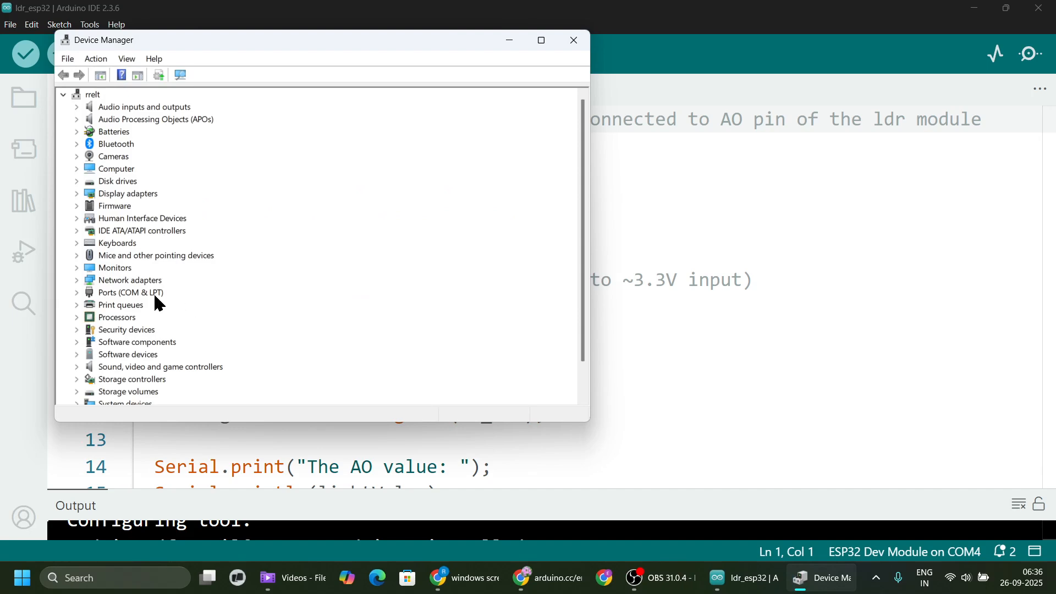
left_click(77, 293)
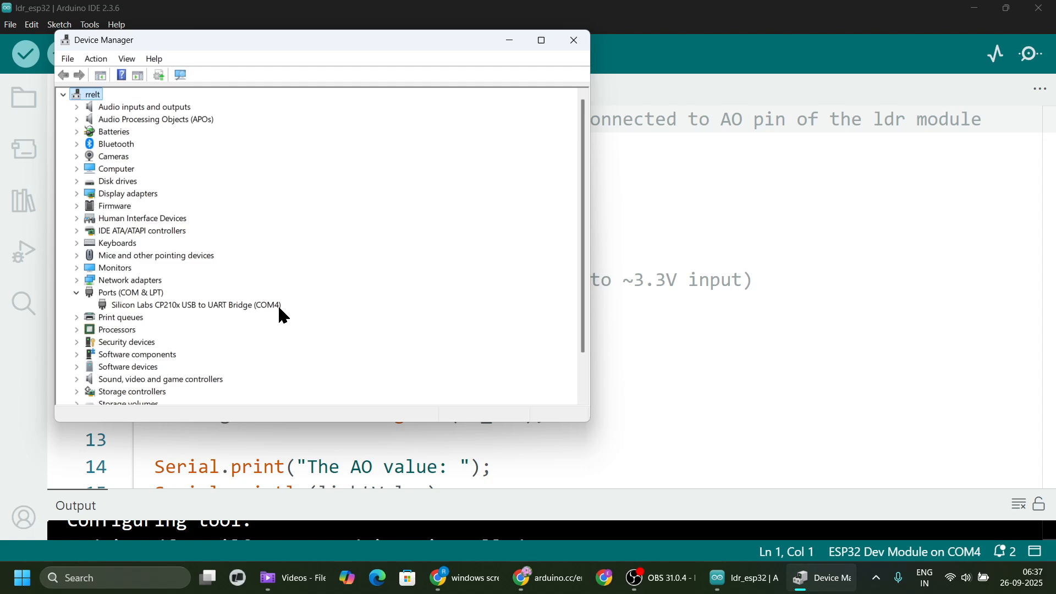
Switch to the Chrome window showing the Arduino software page and open a new browser tab.
mouse_move(548, 588)
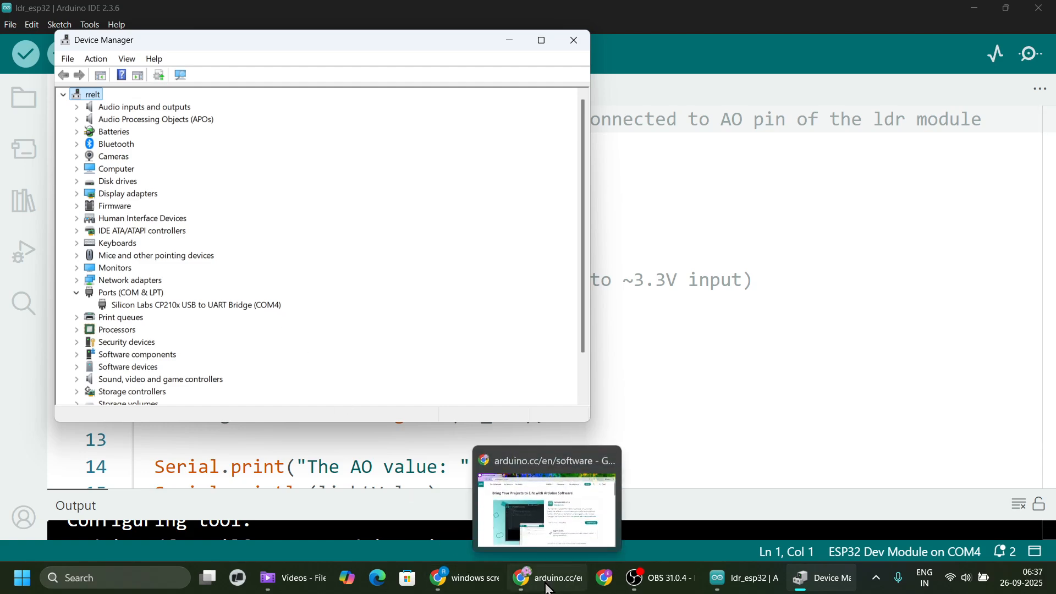
left_click(548, 588)
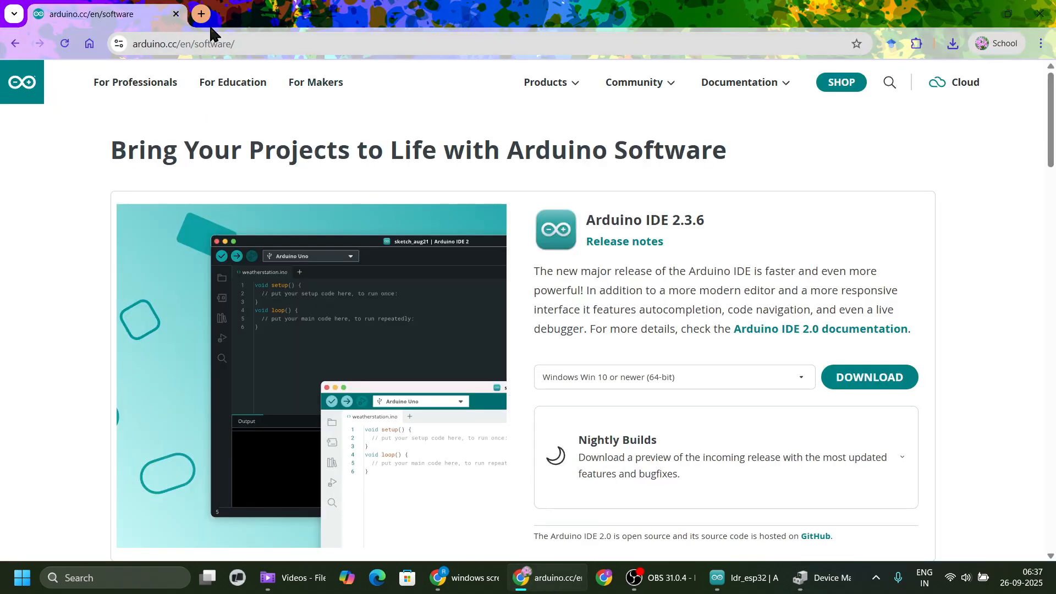
left_click(203, 17)
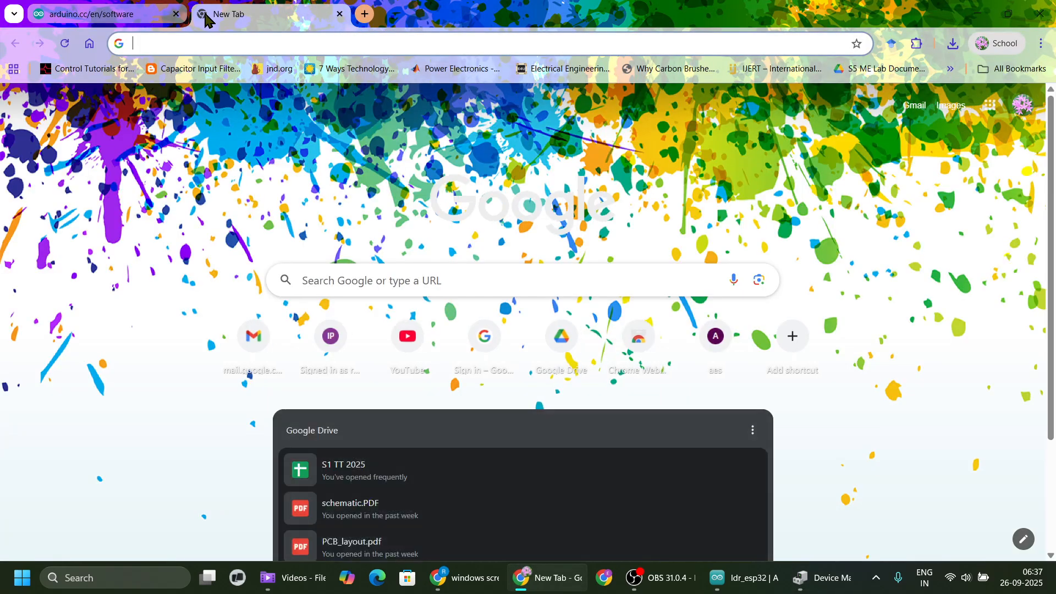
type("cp")
key("Down")
key("Down")
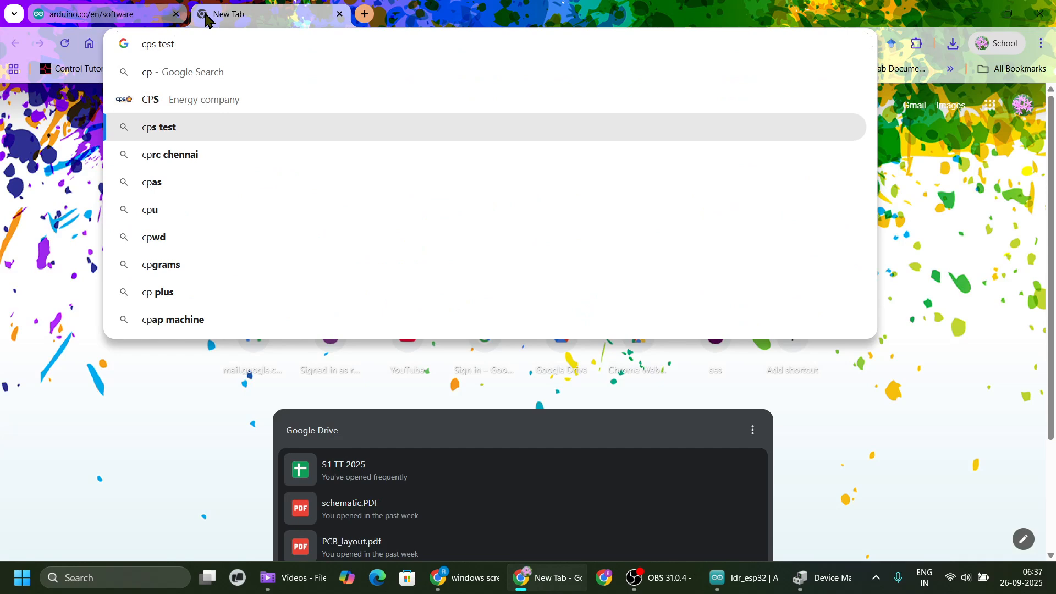
key("BackSpace")
key("BackSpace")
key("BackSpace")
key("BackSpace")
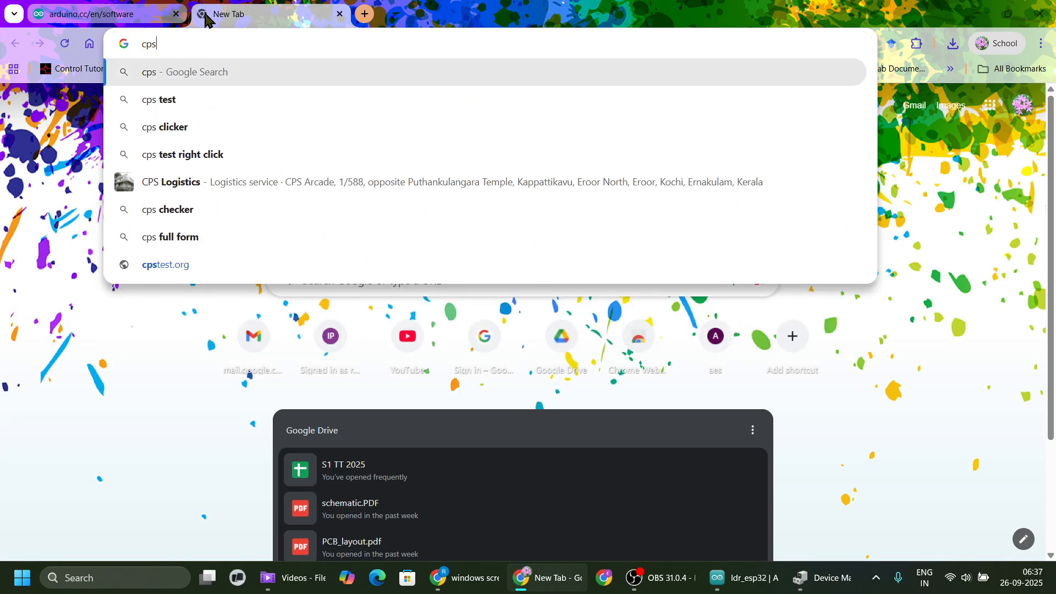
key("BackSpace")
key("BackSpace")
key("BackSpace")
Search Google for "cp2102 driver download".
type("cp")
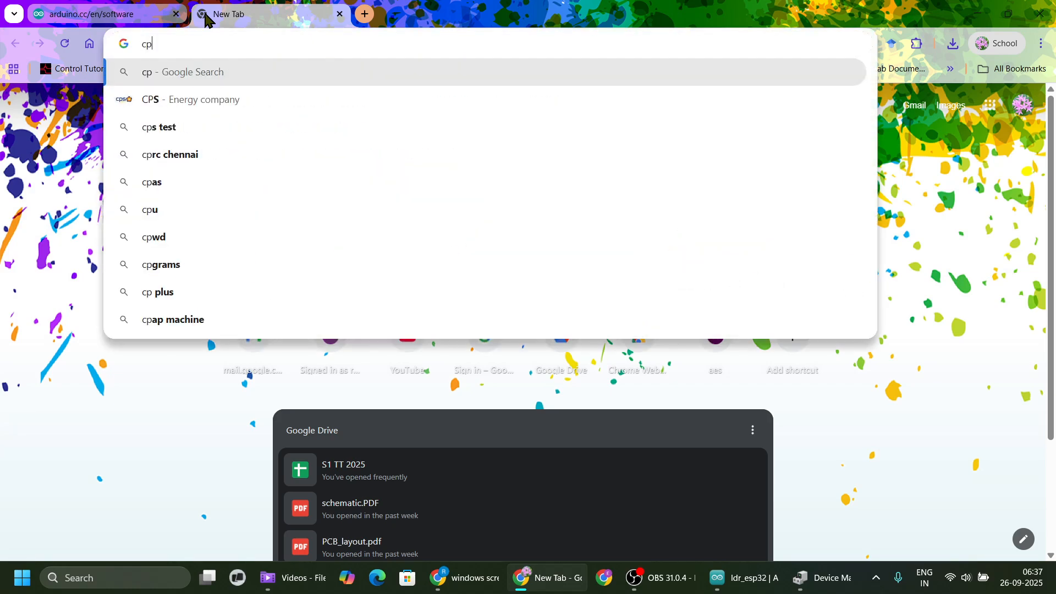
type("21")
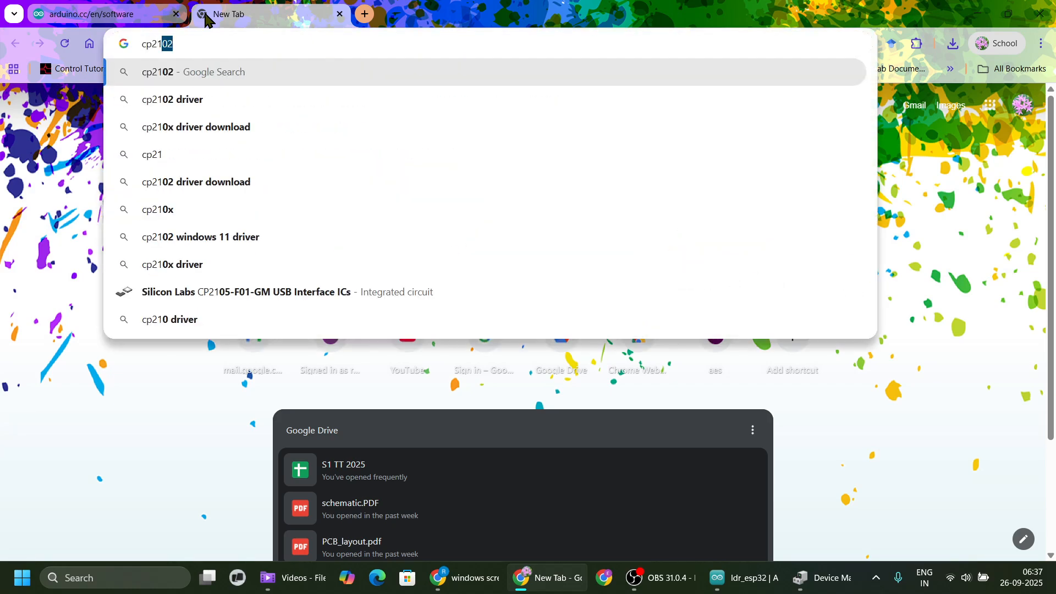
type("02")
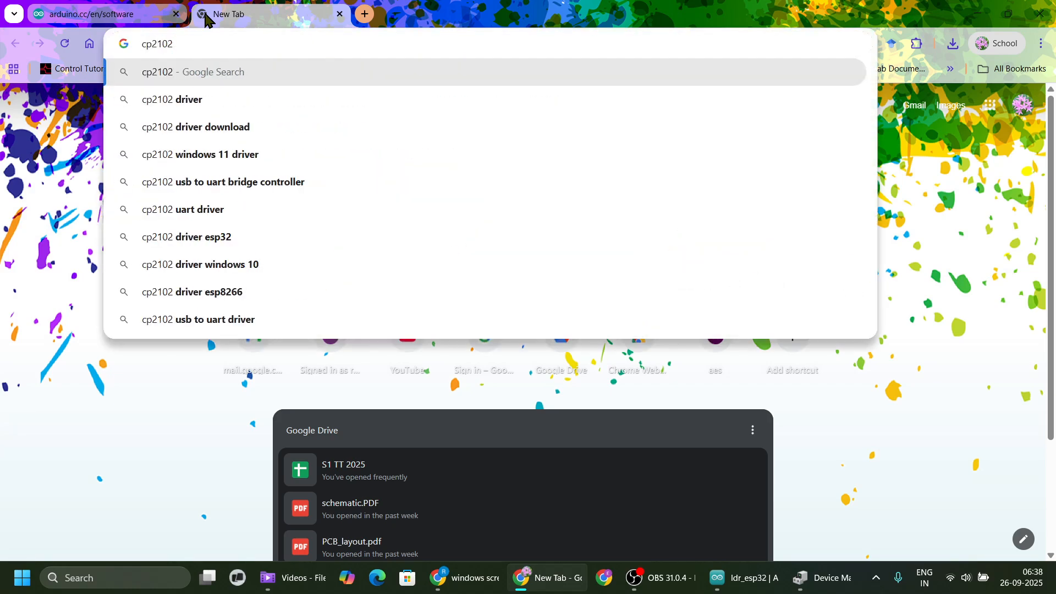
key("Down")
key("Down")
key("Up")
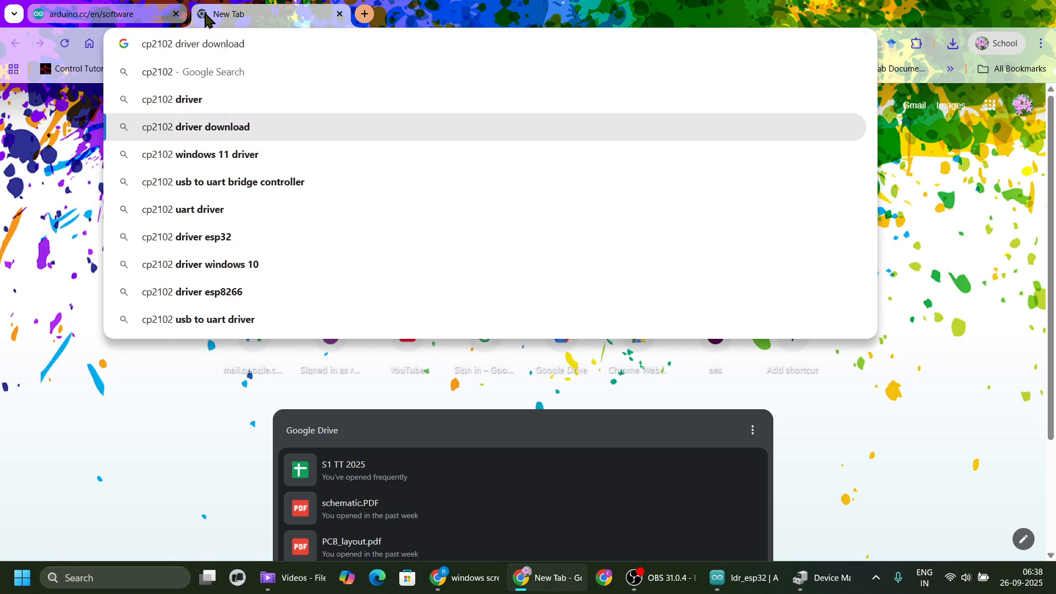
key("Return")
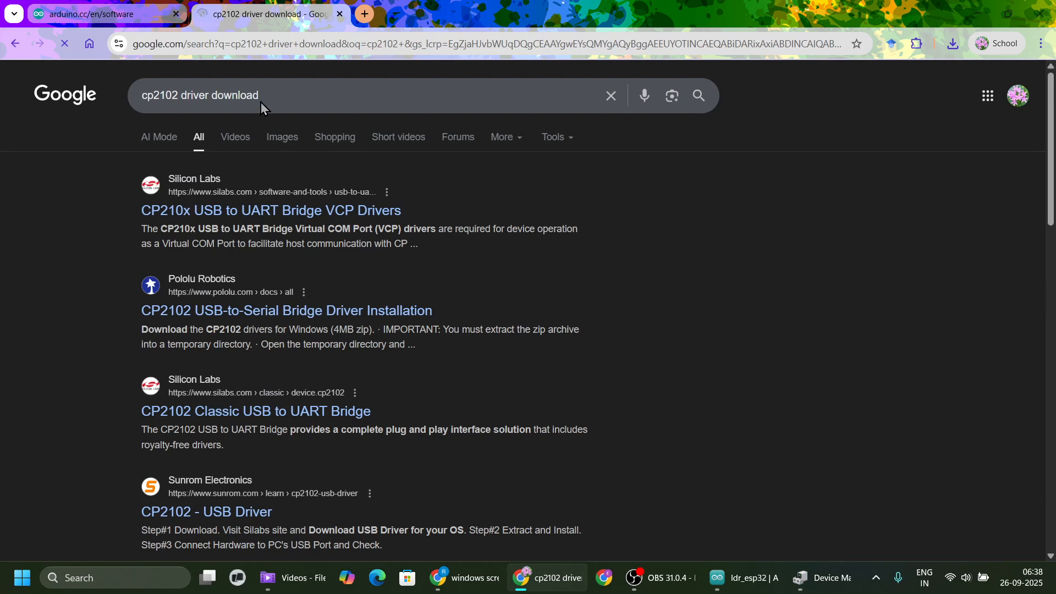
Download the CP210x Universal Windows Driver zip from the Silicon Labs VCP drivers page into D:\tools.
left_click(202, 213)
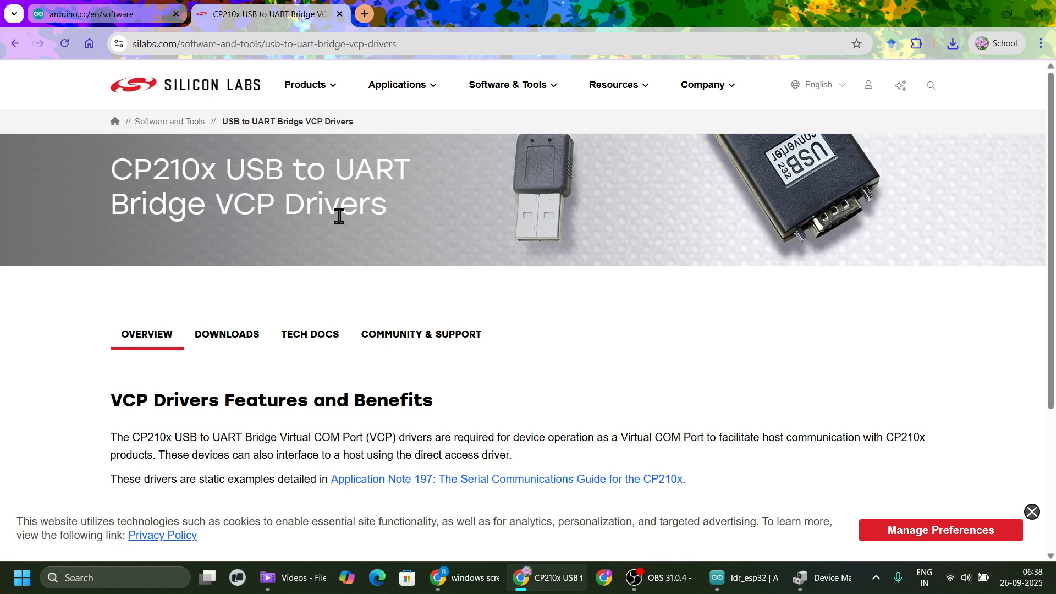
scroll(242, 321, "down", 2)
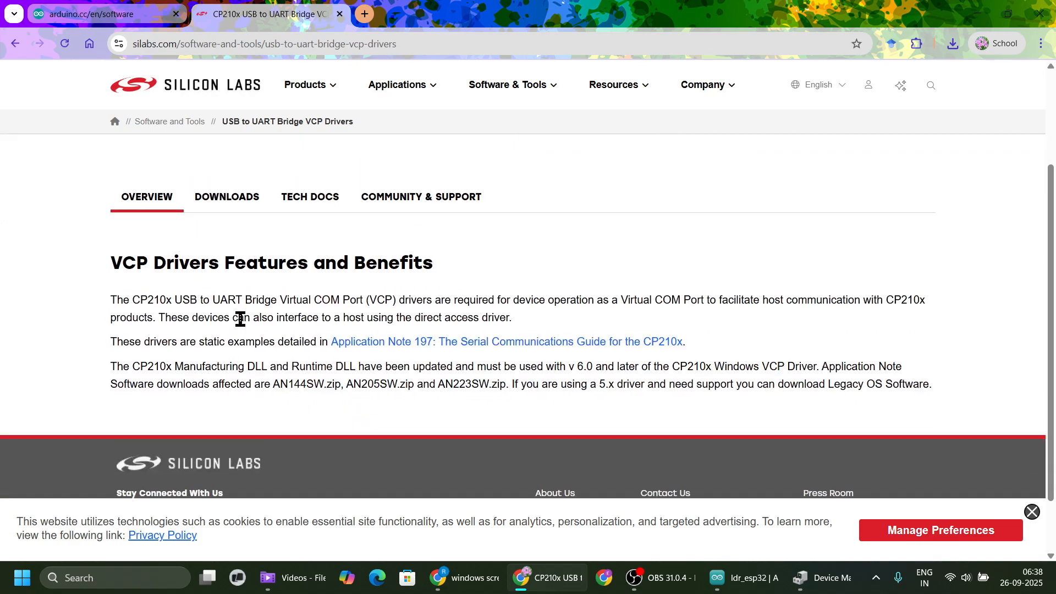
left_click(246, 202)
scroll(213, 219, "down", 3)
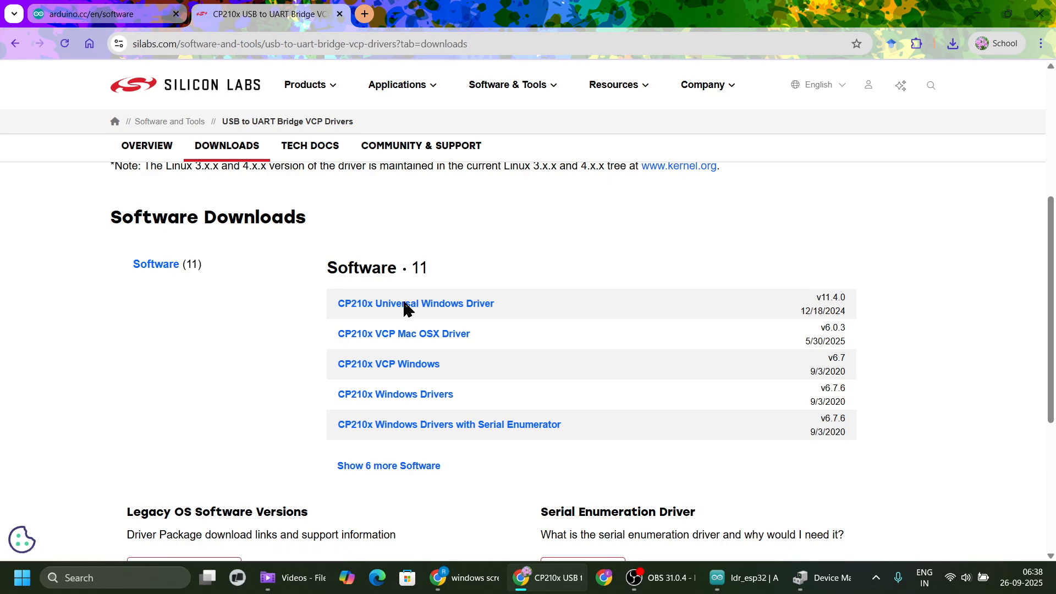
left_click(404, 307)
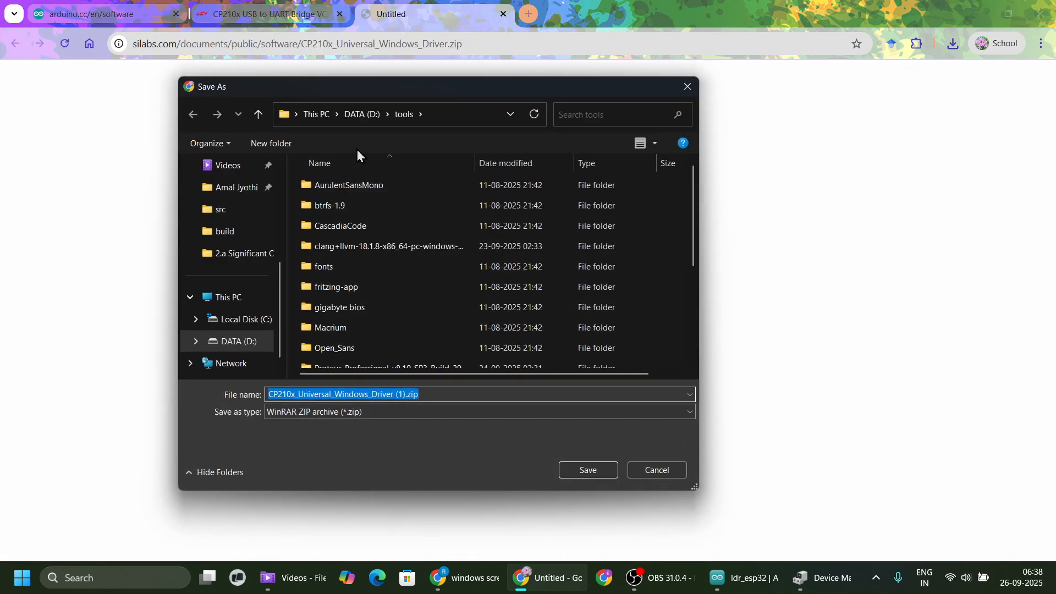
left_click(597, 472)
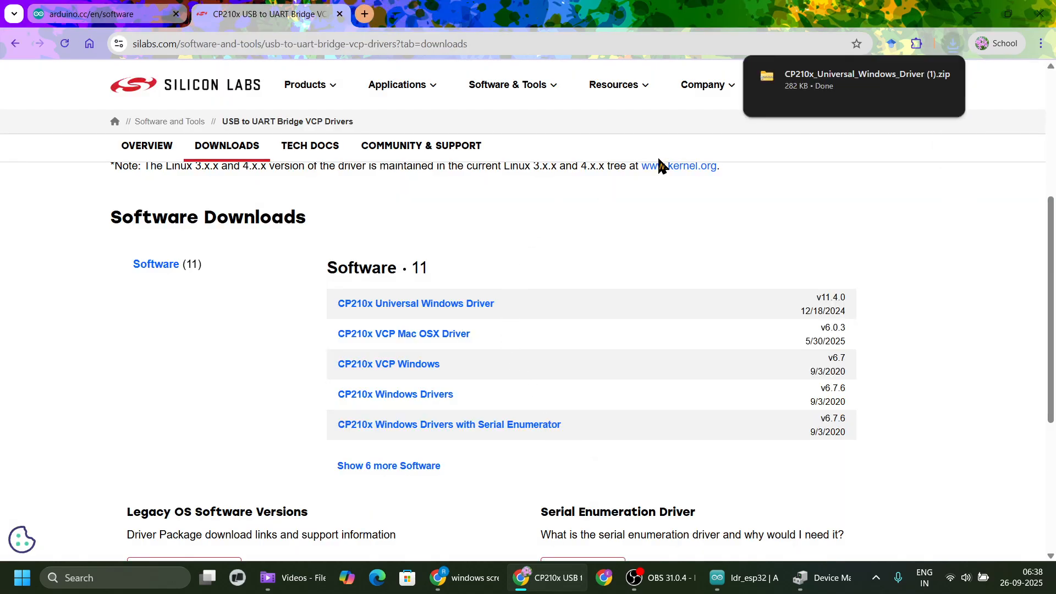
Extract the downloaded CP210x_Universal_Windows_Driver (1).zip to D:\tools\CP210x_Universal_Windows_Driver (1) and reposition the extracted folder's window.
mouse_move(952, 79)
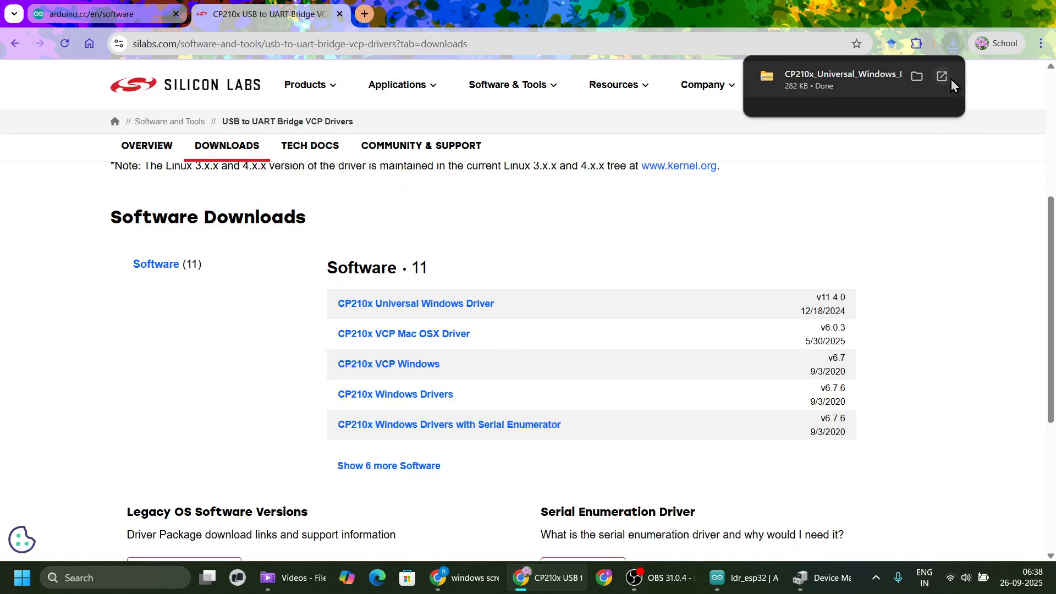
left_click(918, 78)
scroll(345, 331, "down", 2)
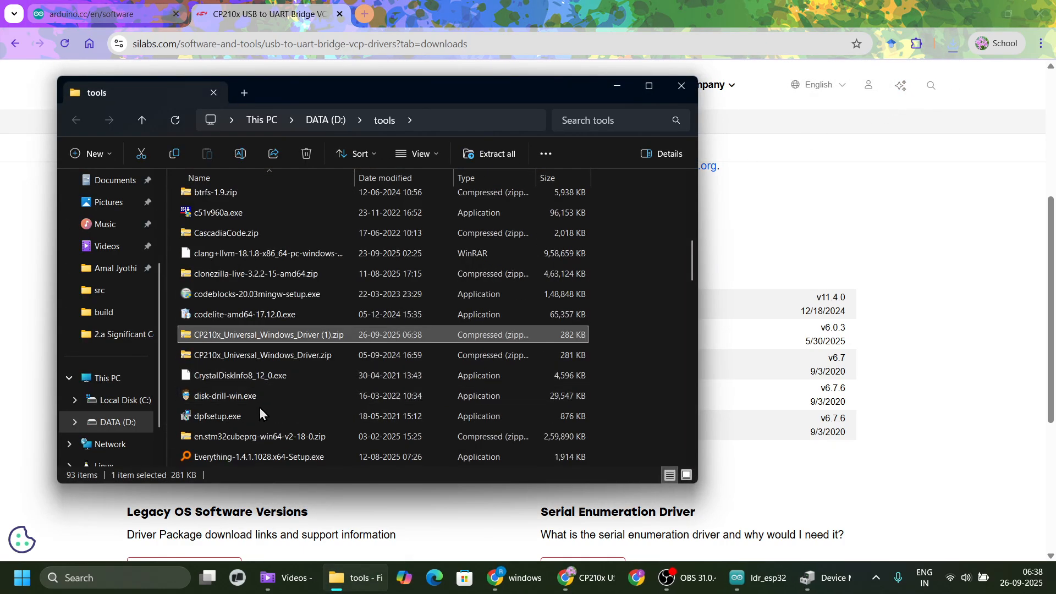
right_click(216, 336)
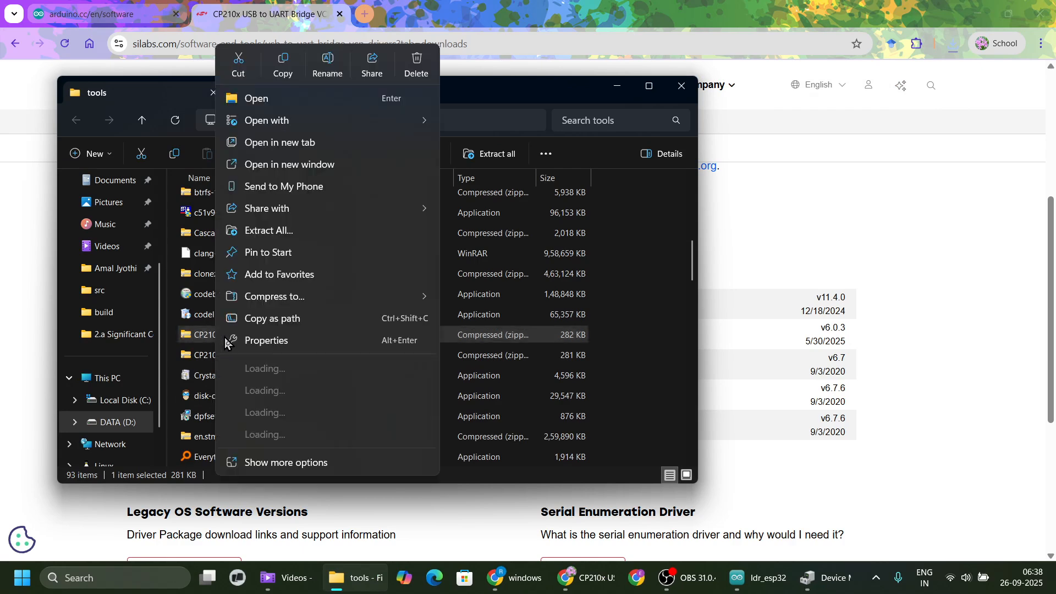
left_click(292, 235)
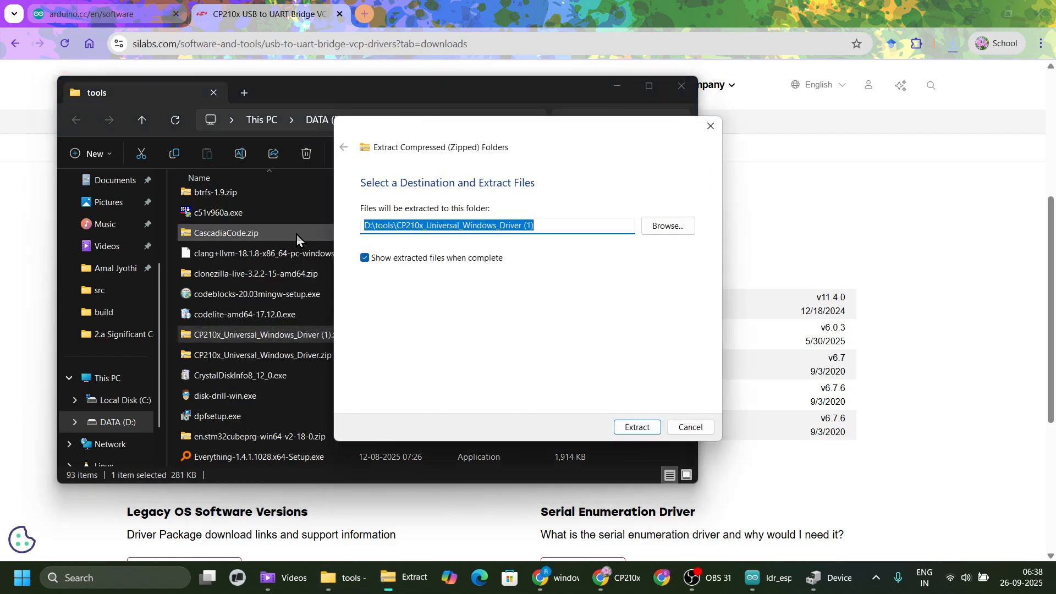
left_click(637, 428)
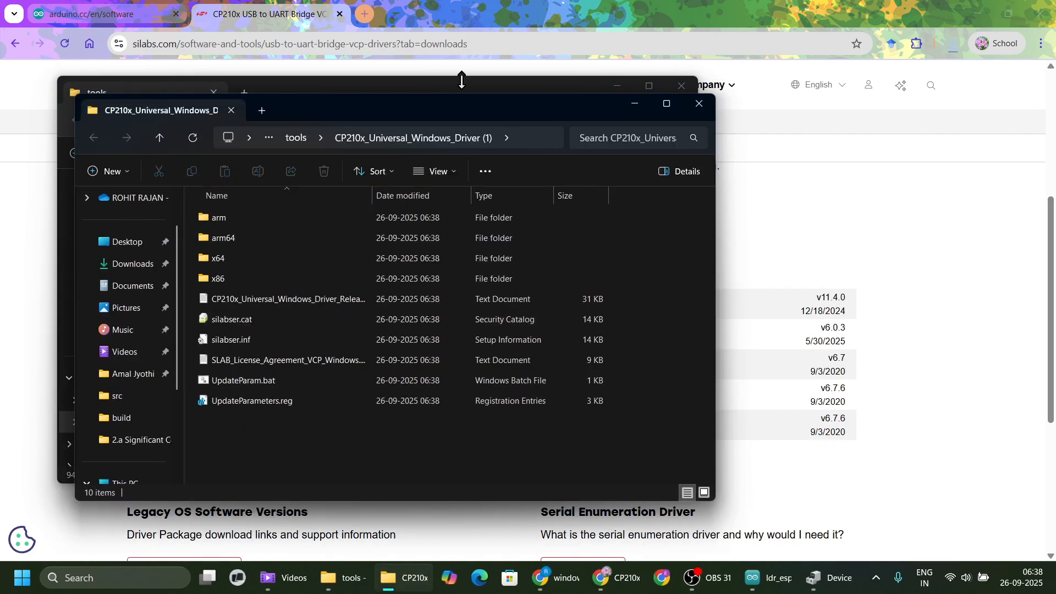
left_click_drag(466, 113, 589, 134)
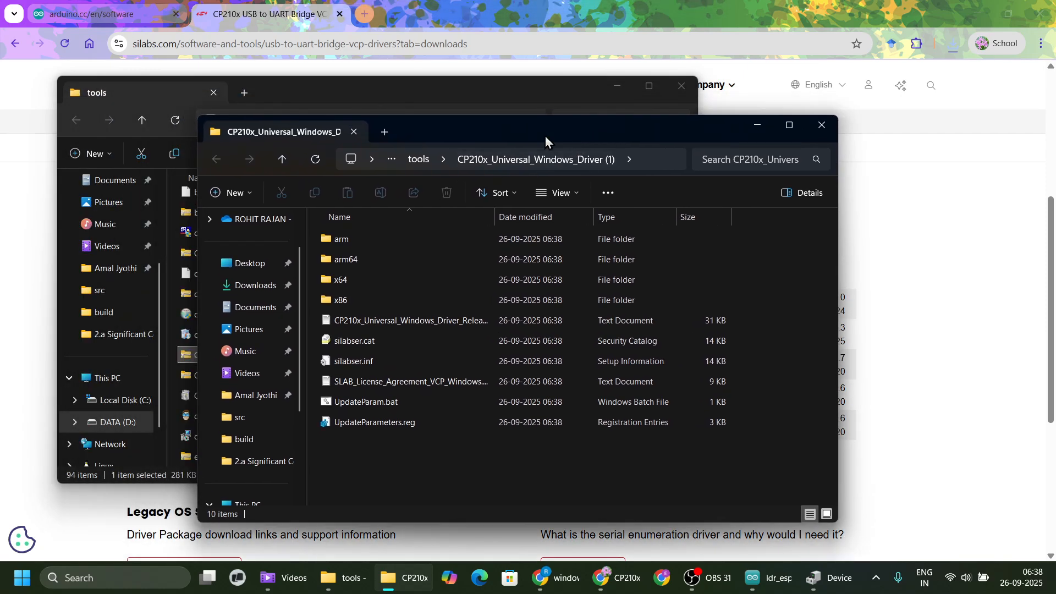
Switch to Device Manager and start a manual driver update for the Silicon Labs CP210x USB to UART Bridge (COM4) from local files.
left_click(827, 588)
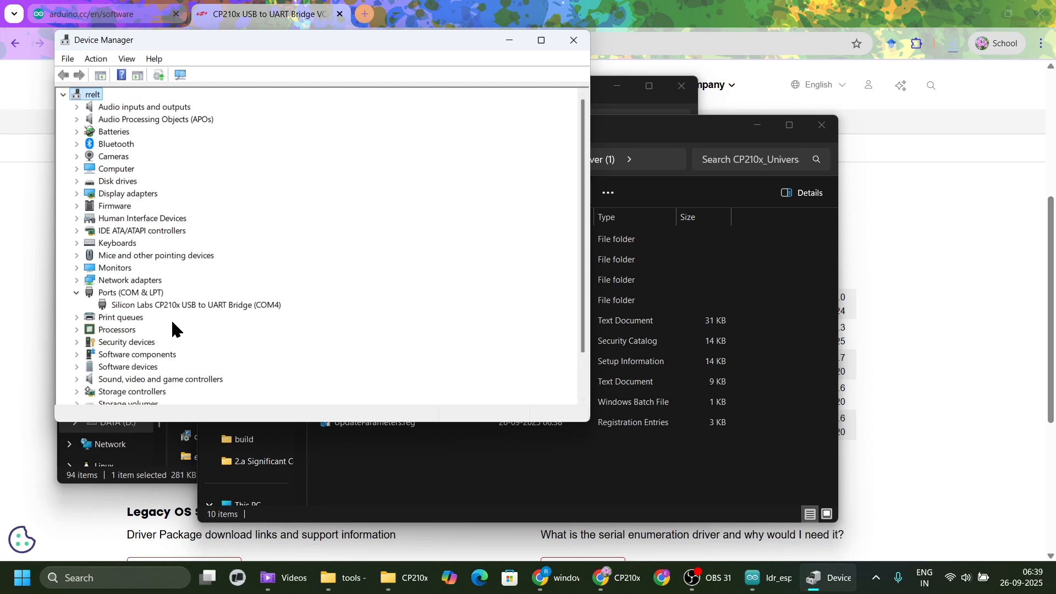
left_click(145, 306)
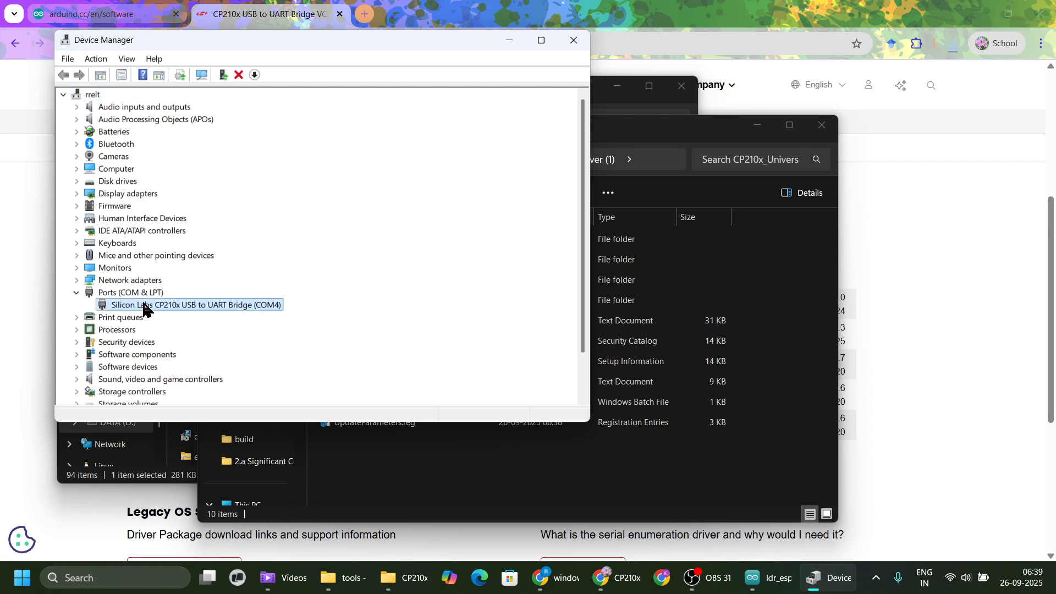
right_click(145, 307)
left_click(167, 311)
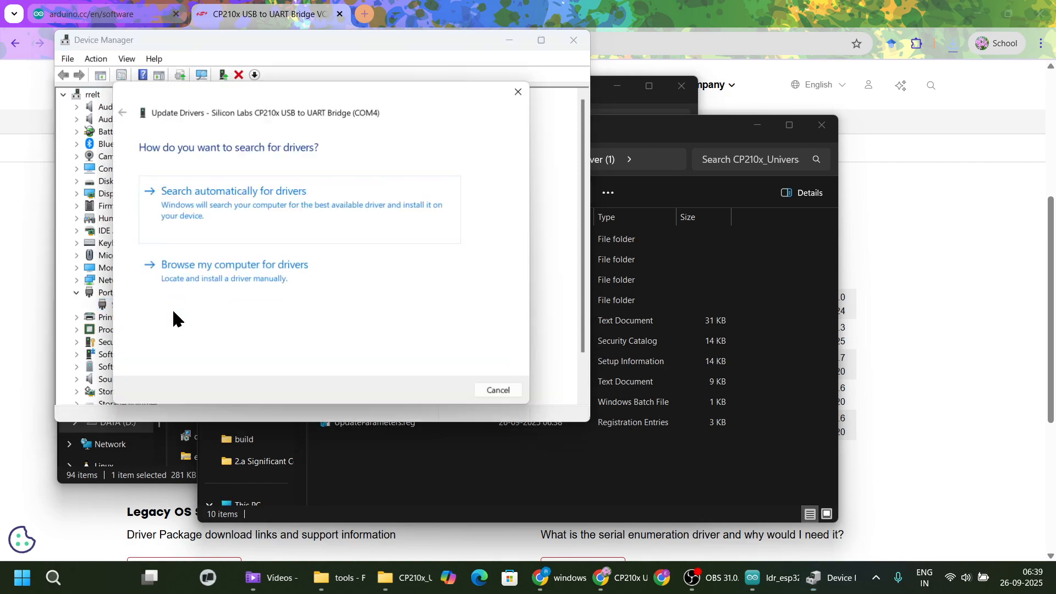
left_click(228, 269)
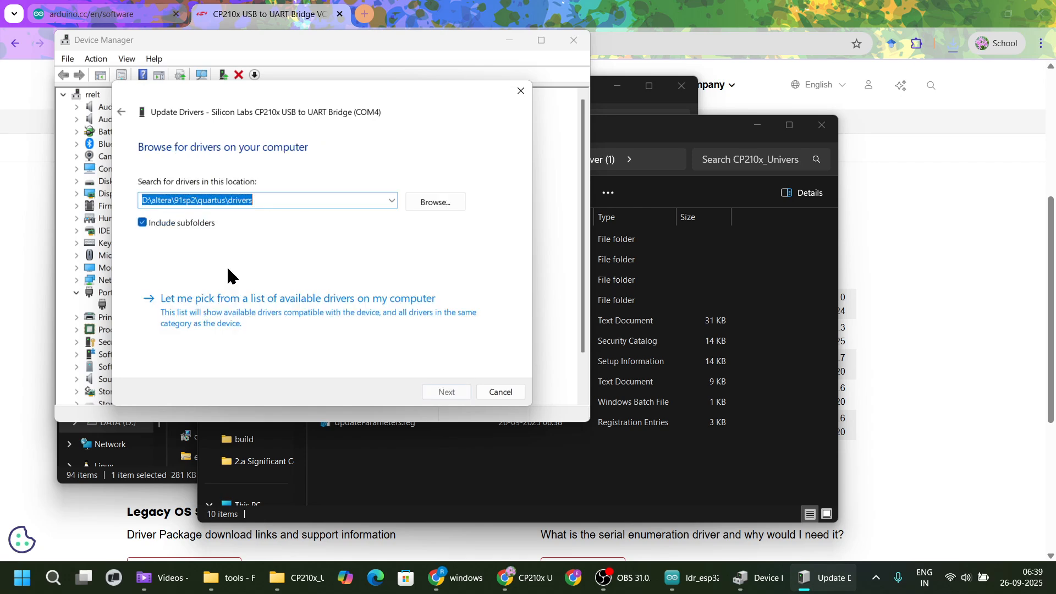
Choose D:\tools\CP210x_Universal_Windows_Driver (1) as the folder to search for drivers.
left_click(433, 203)
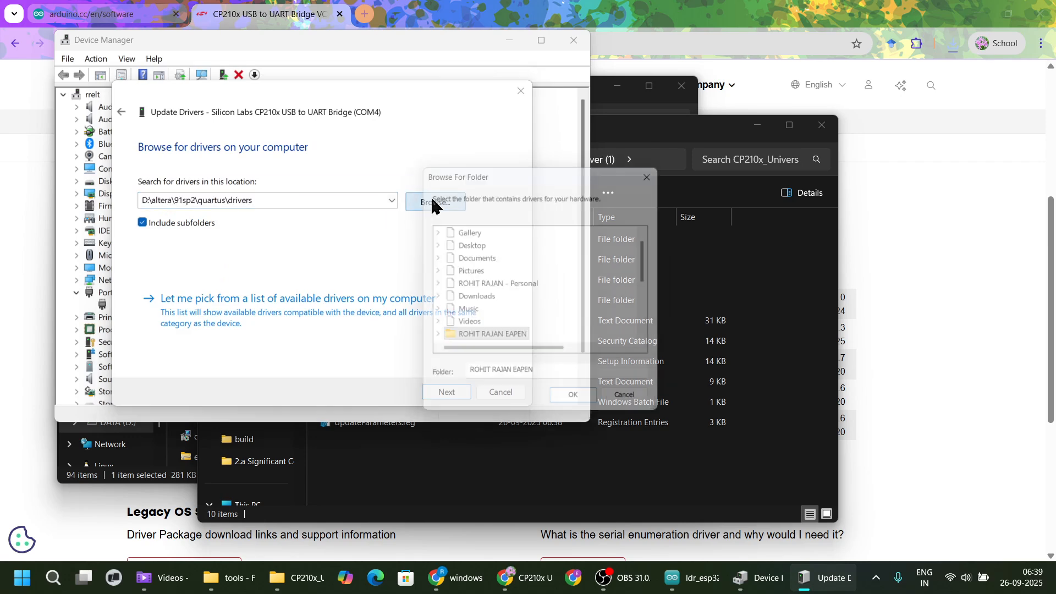
scroll(497, 300, "down", 2)
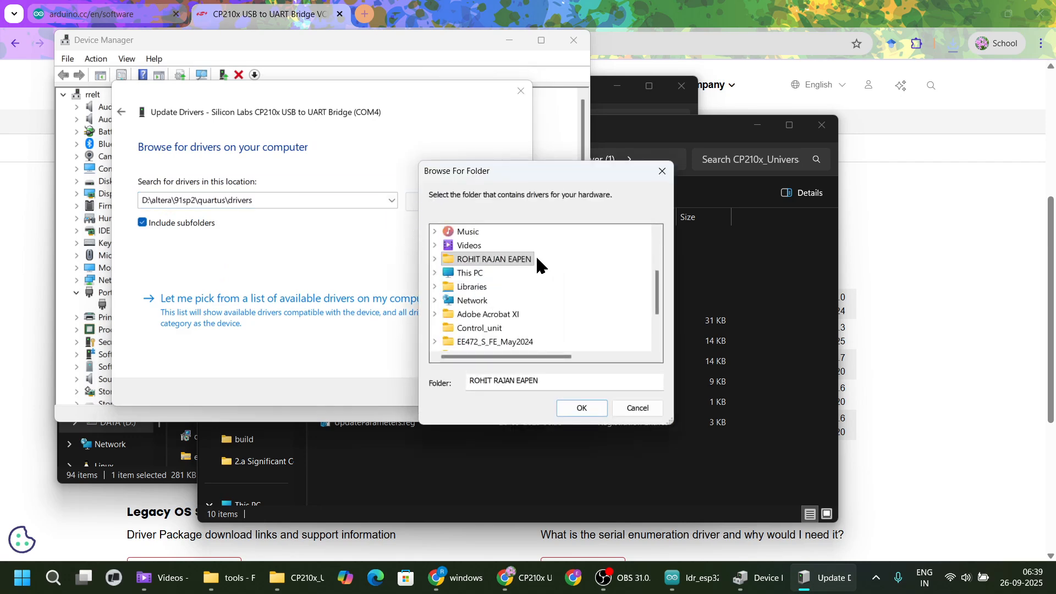
left_click_drag(665, 133, 892, 125)
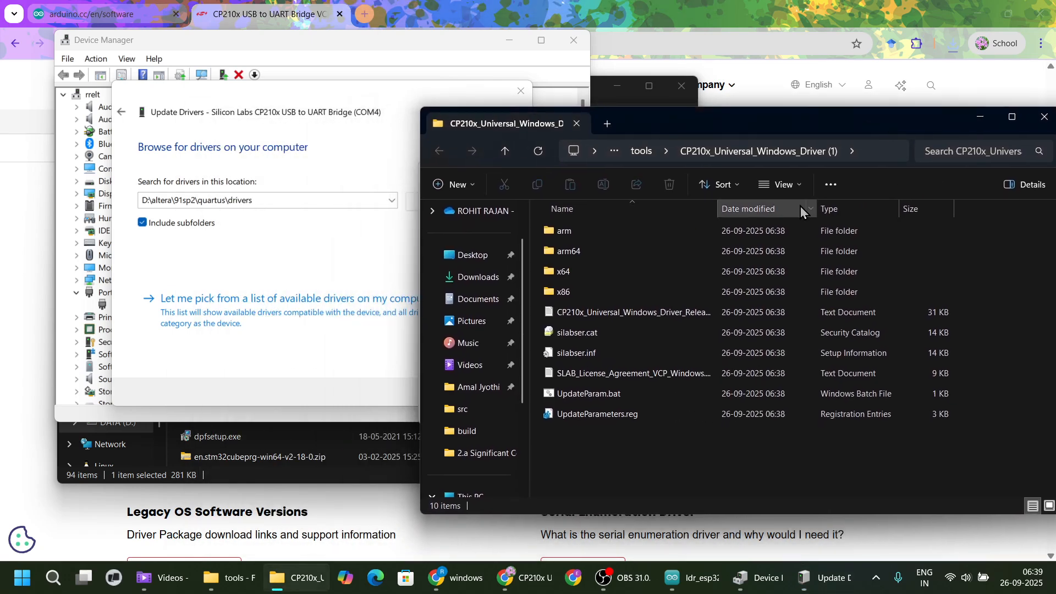
left_click(880, 149)
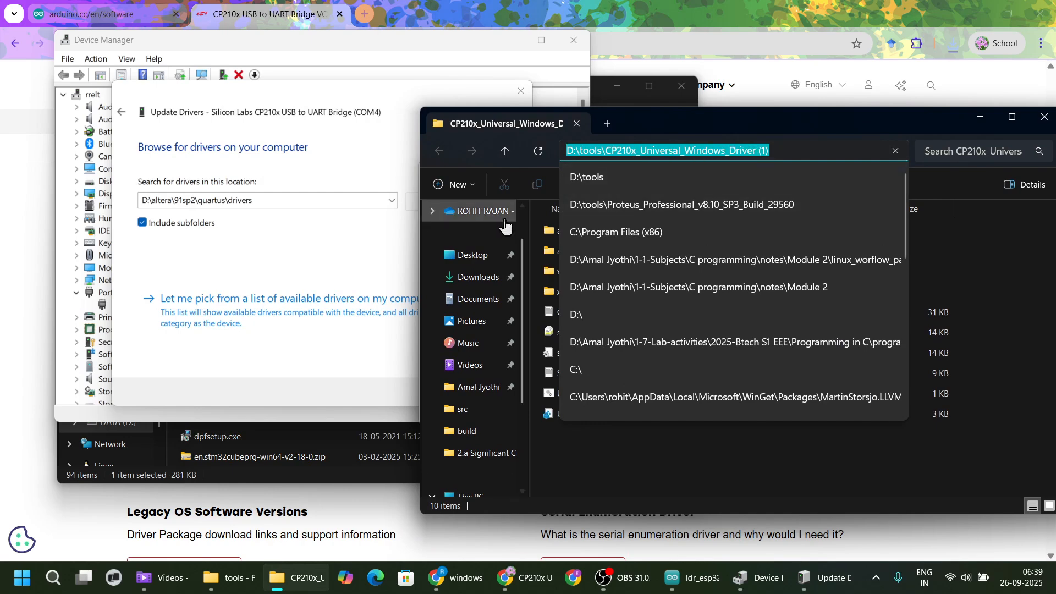
left_click(414, 201)
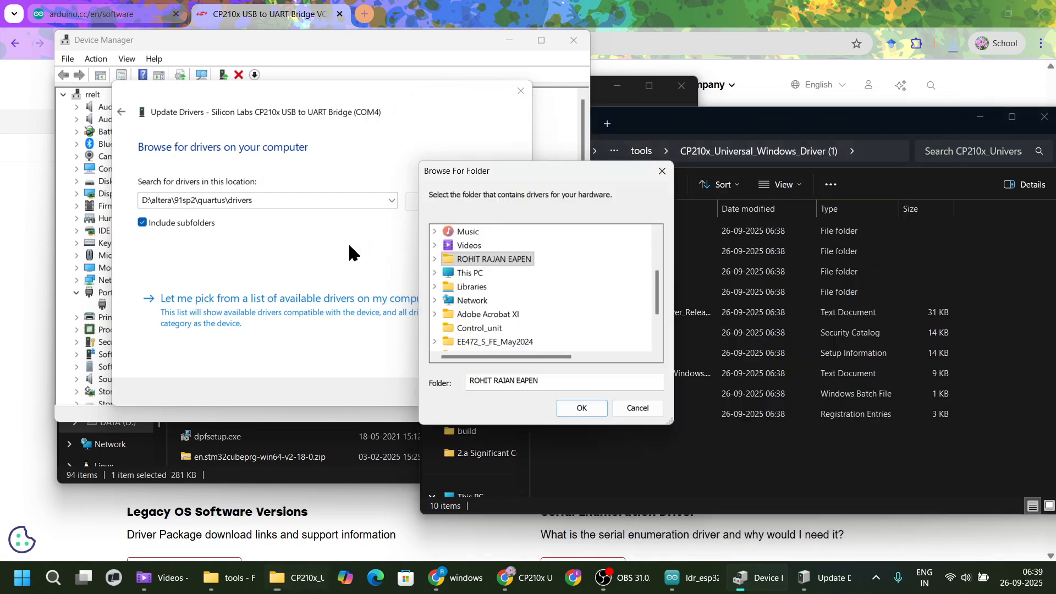
double_click(469, 273)
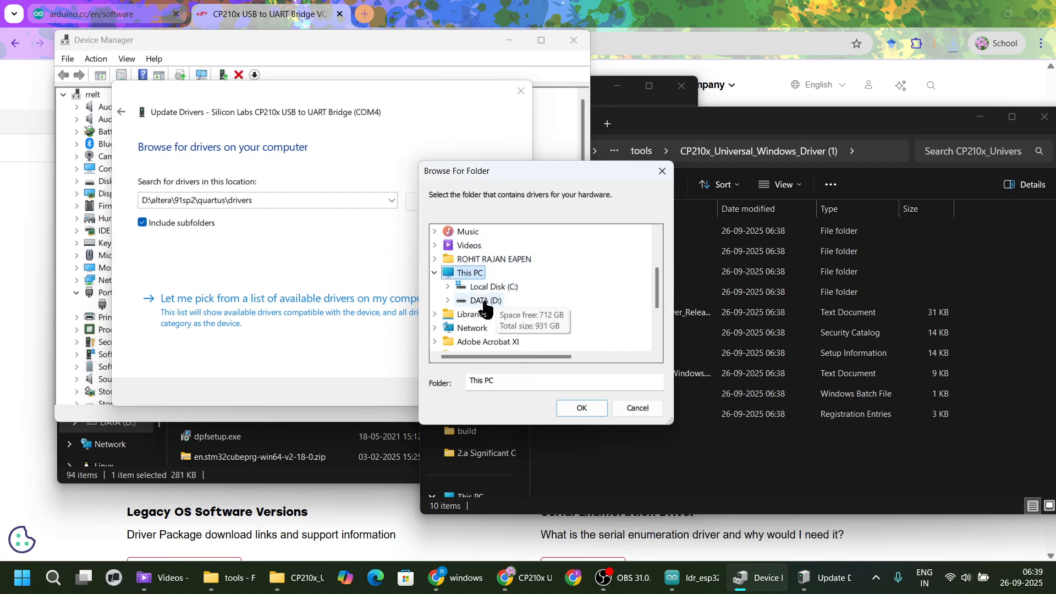
double_click(498, 301)
scroll(526, 284, "down", 6)
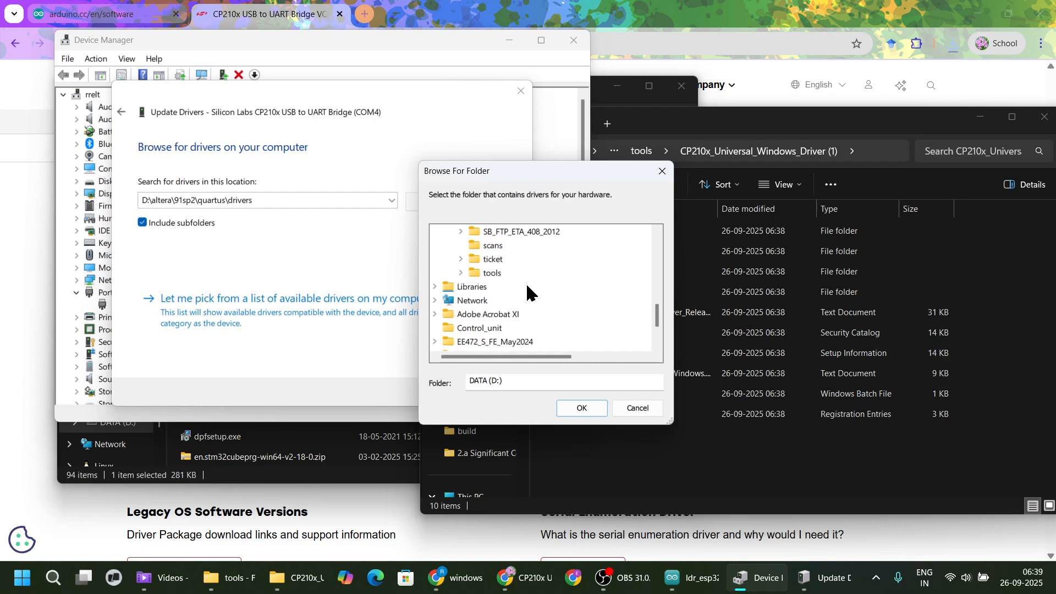
double_click(493, 274)
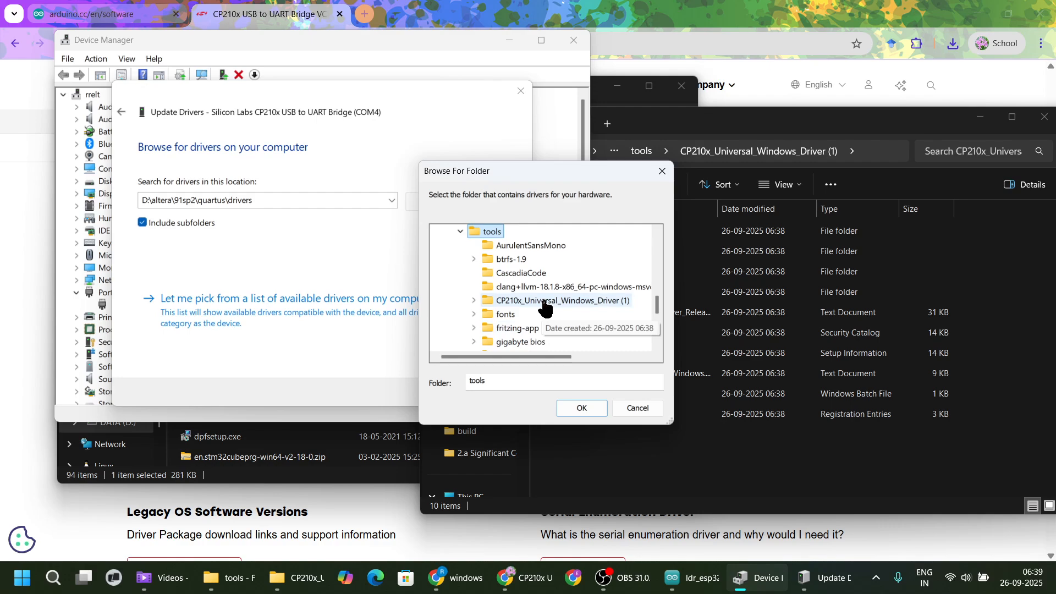
double_click(544, 301)
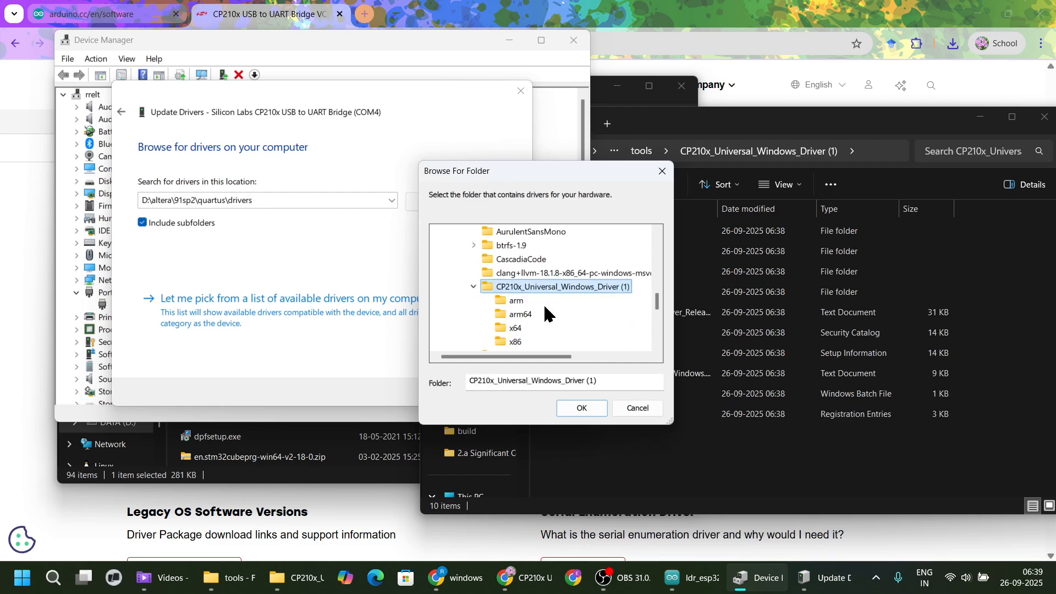
left_click(581, 407)
Install the CP210x driver from the chosen folder, close the update wizard and minimize Device Manager.
left_click(445, 392)
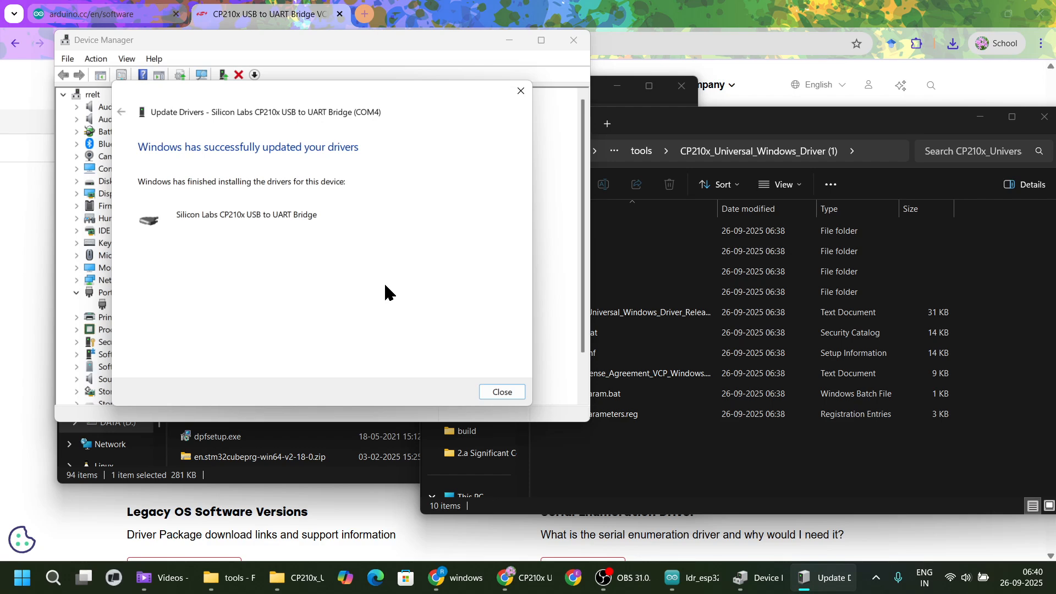
left_click(502, 391)
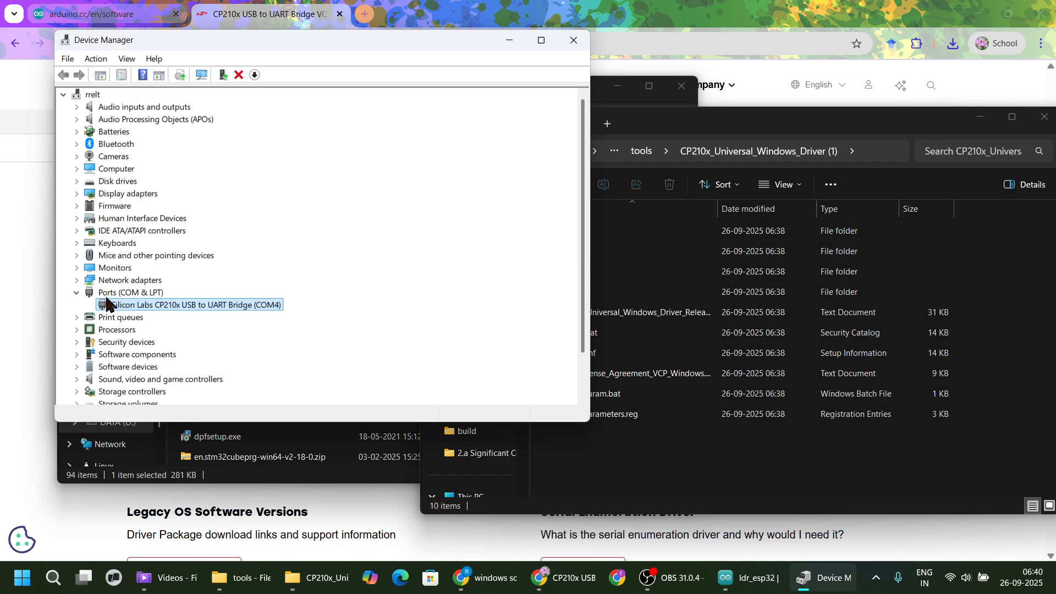
left_click(507, 41)
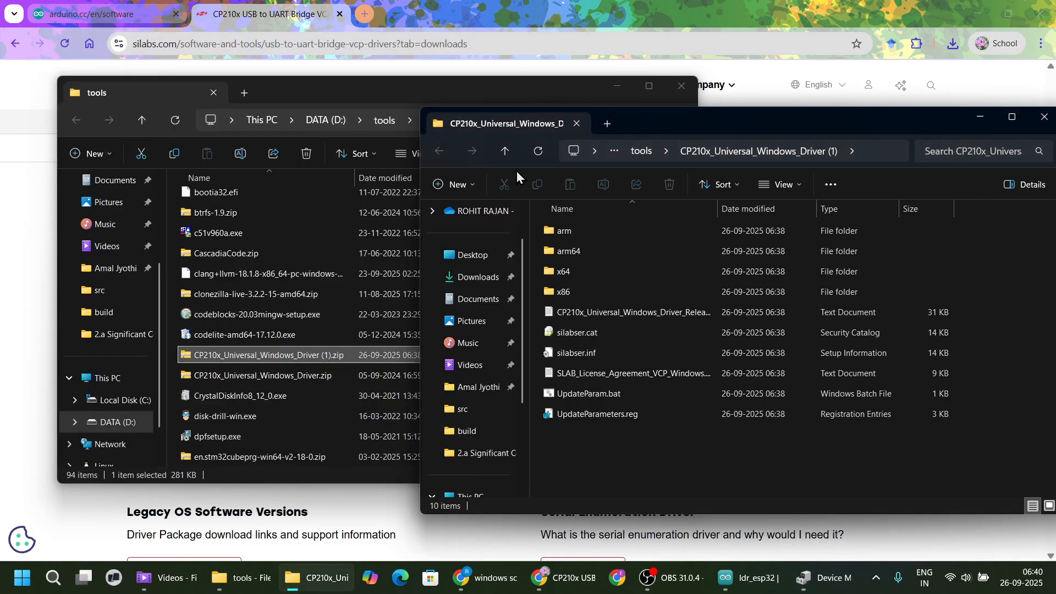
Switch to Arduino IDE and open the built-in Blink example from 01.Basics in a maximized window.
left_click(749, 578)
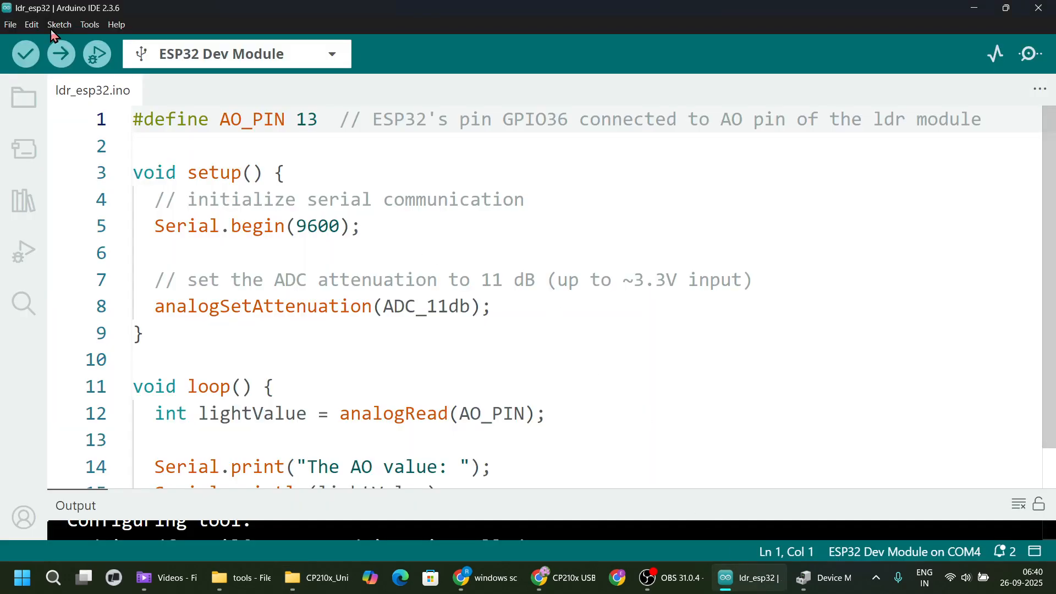
left_click(10, 24)
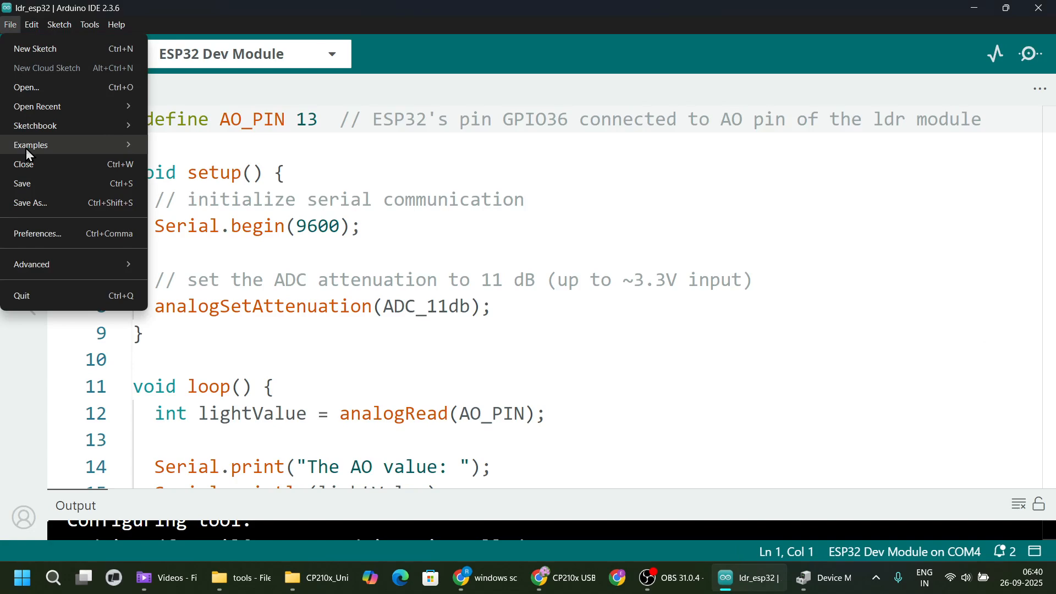
mouse_move(25, 147)
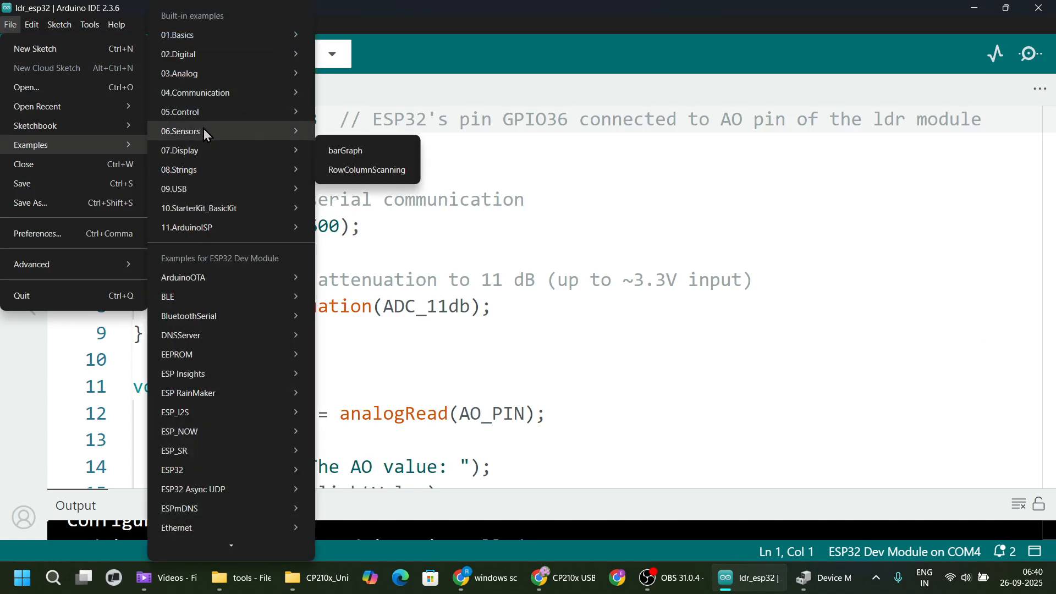
mouse_move(220, 40)
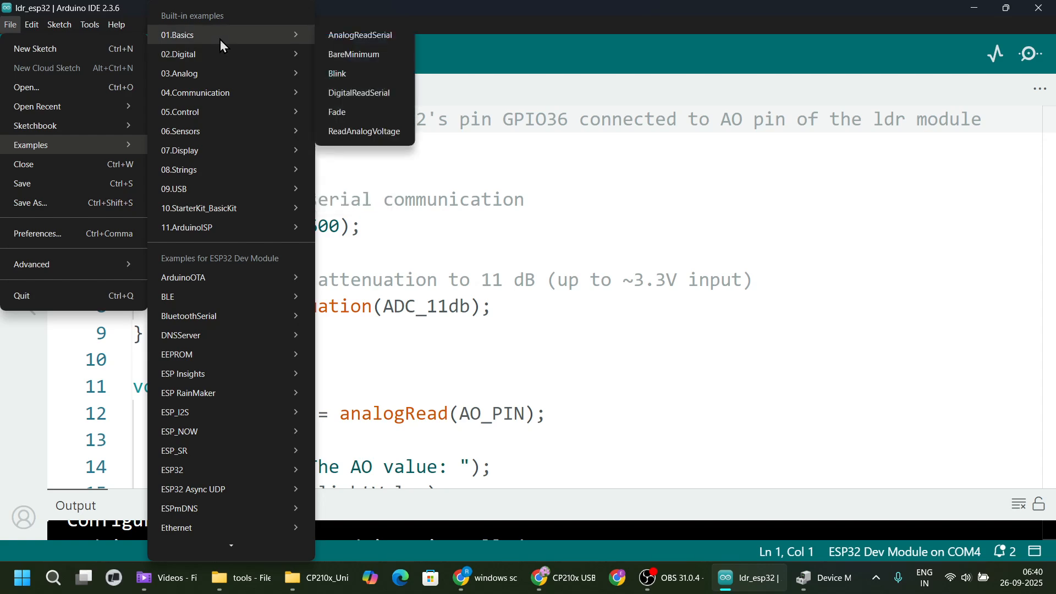
left_click(8, 26)
left_click(8, 29)
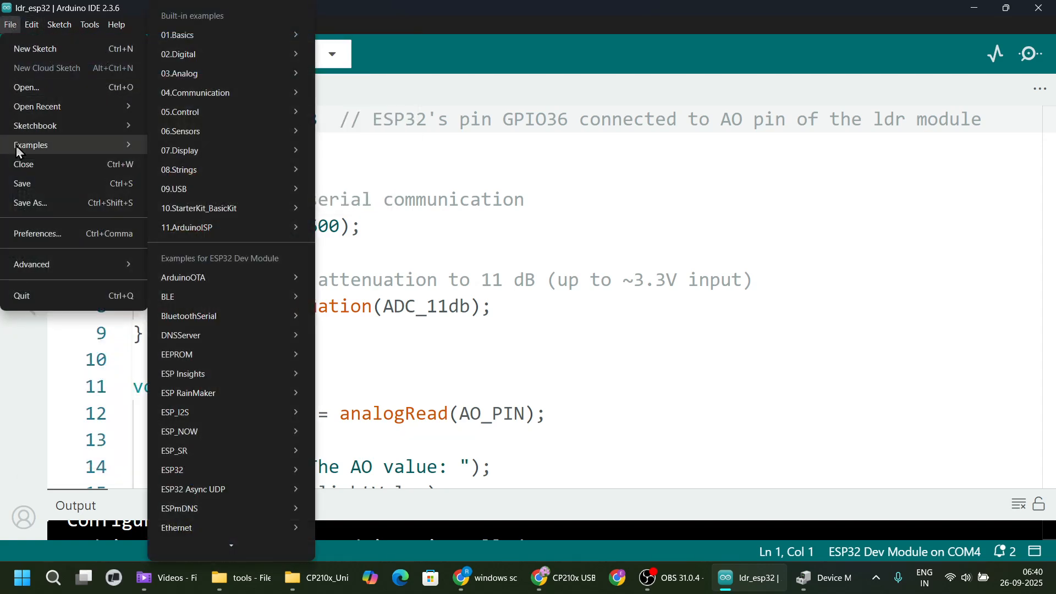
mouse_move(225, 37)
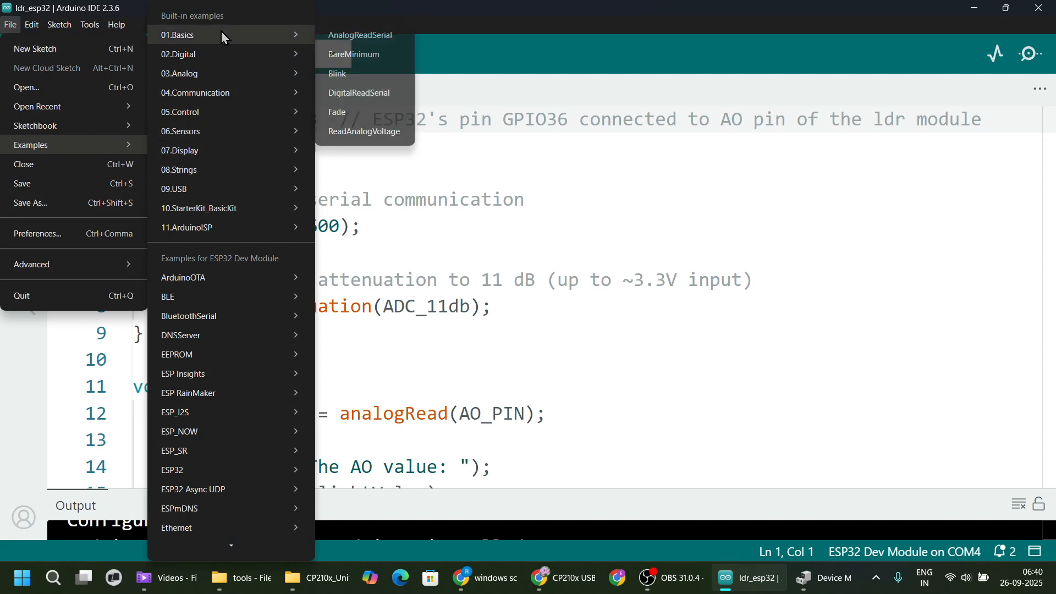
left_click(352, 74)
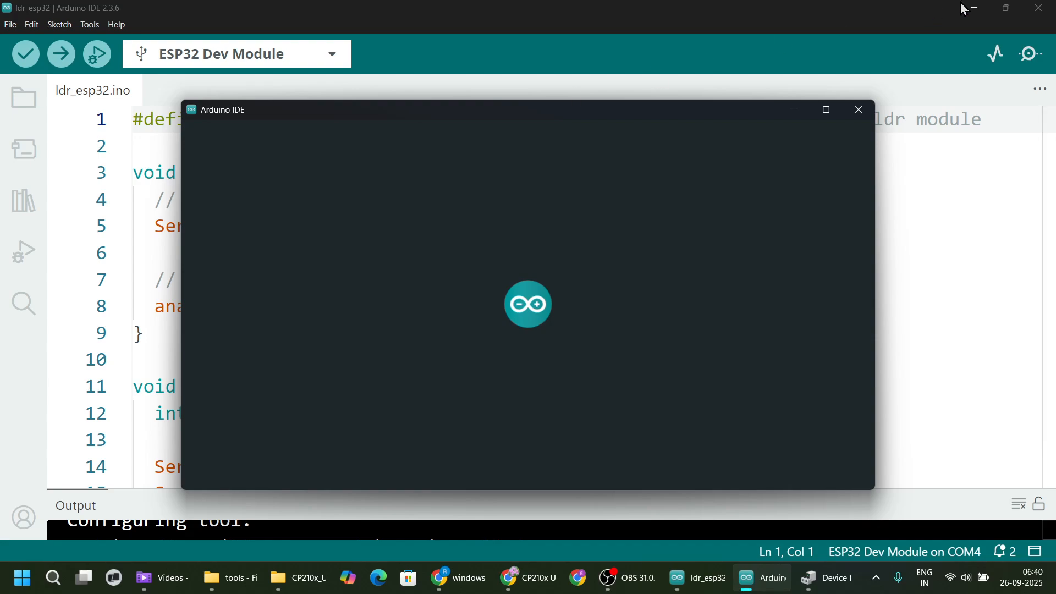
left_click(973, 8)
left_click(825, 109)
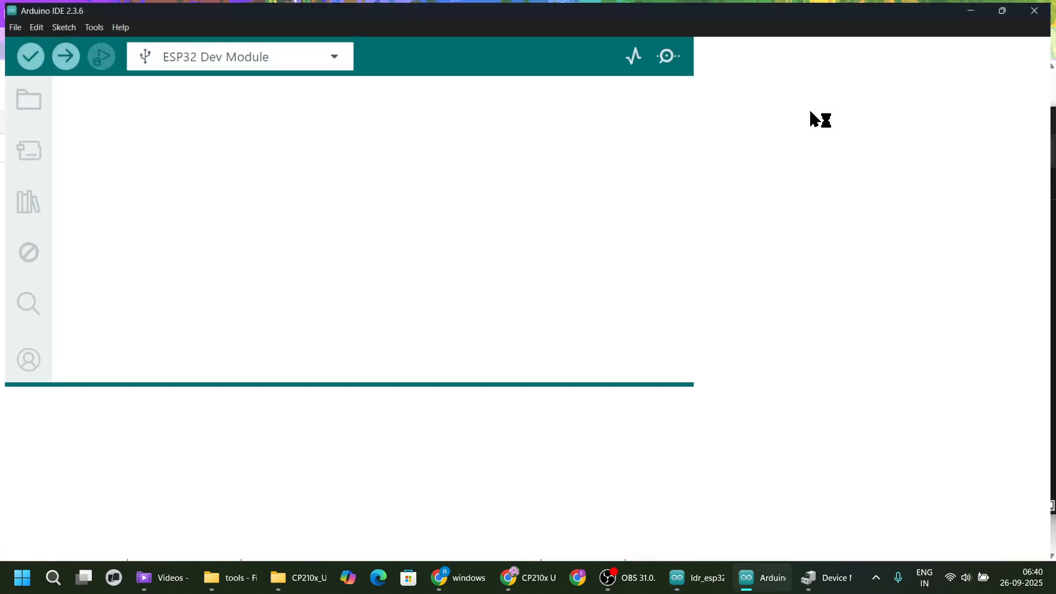
Replace LED_BUILTIN with 2 in the pinMode call and both digitalWrite calls of the Blink sketch.
scroll(302, 193, "down", 7)
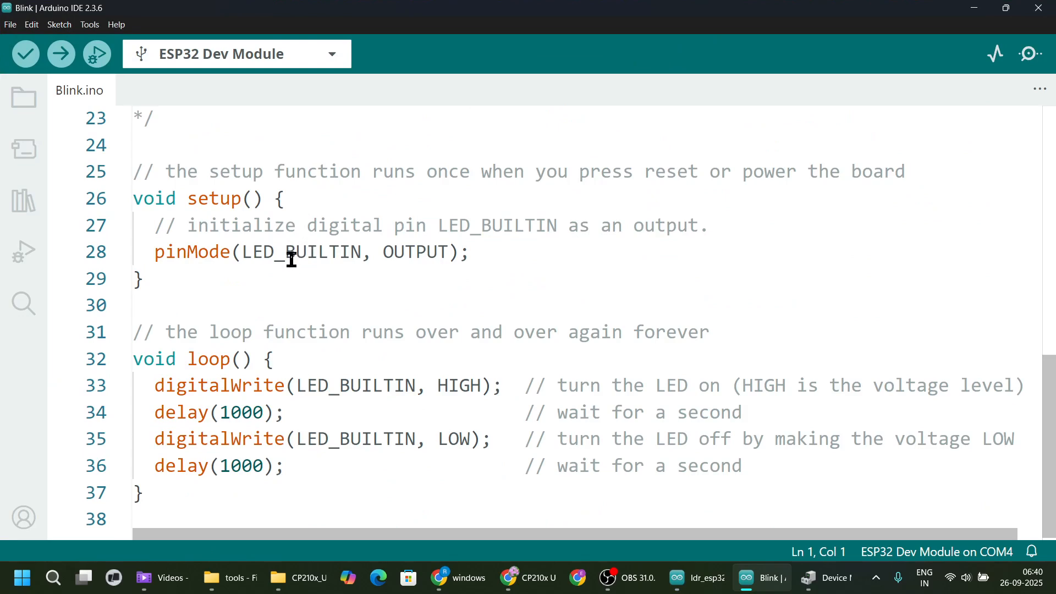
double_click(290, 252)
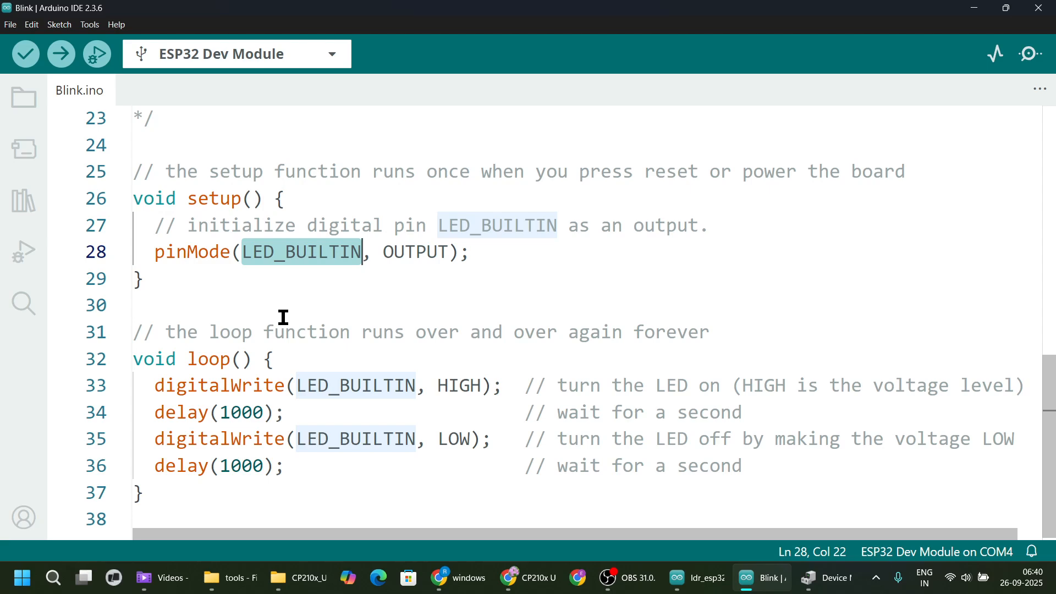
type("2")
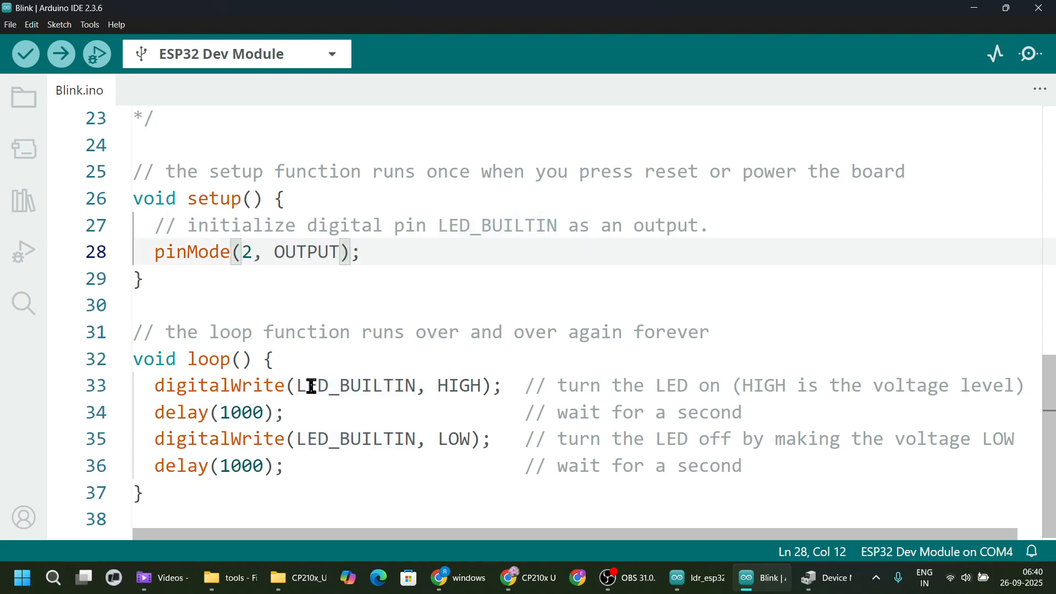
left_click(337, 387)
double_click(338, 386)
type("2")
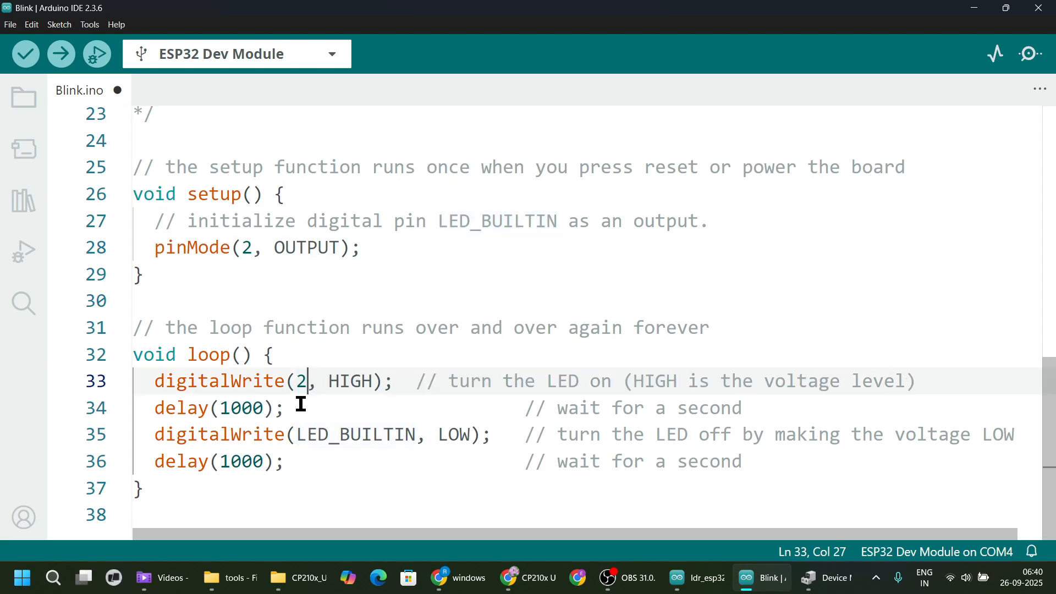
double_click(337, 435)
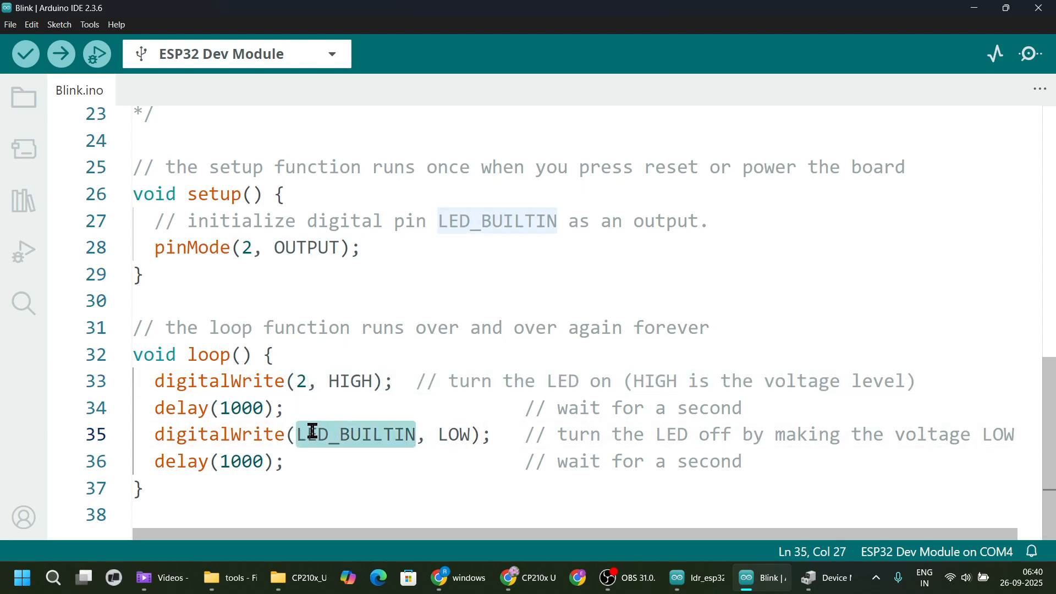
type("2")
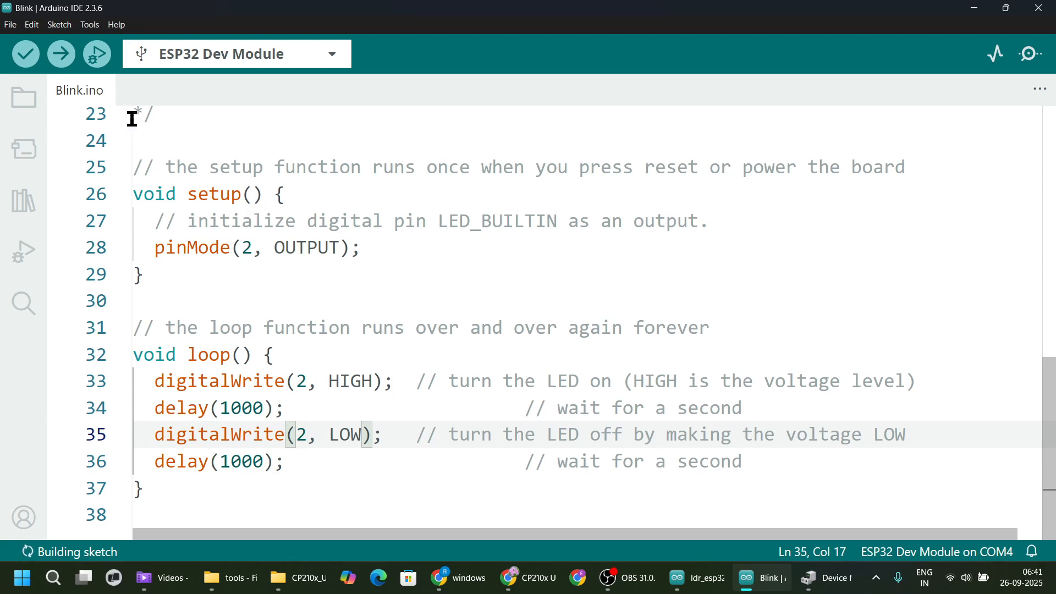
Select ESP32 Dev Module from the esp32 boards as the board for the Blink sketch.
left_click(89, 25)
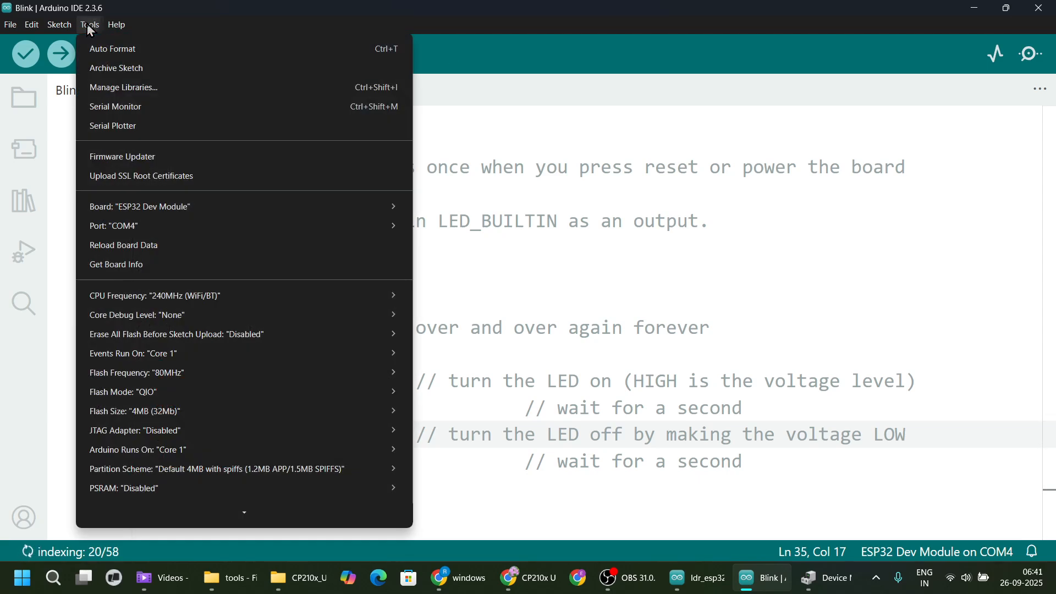
mouse_move(149, 210)
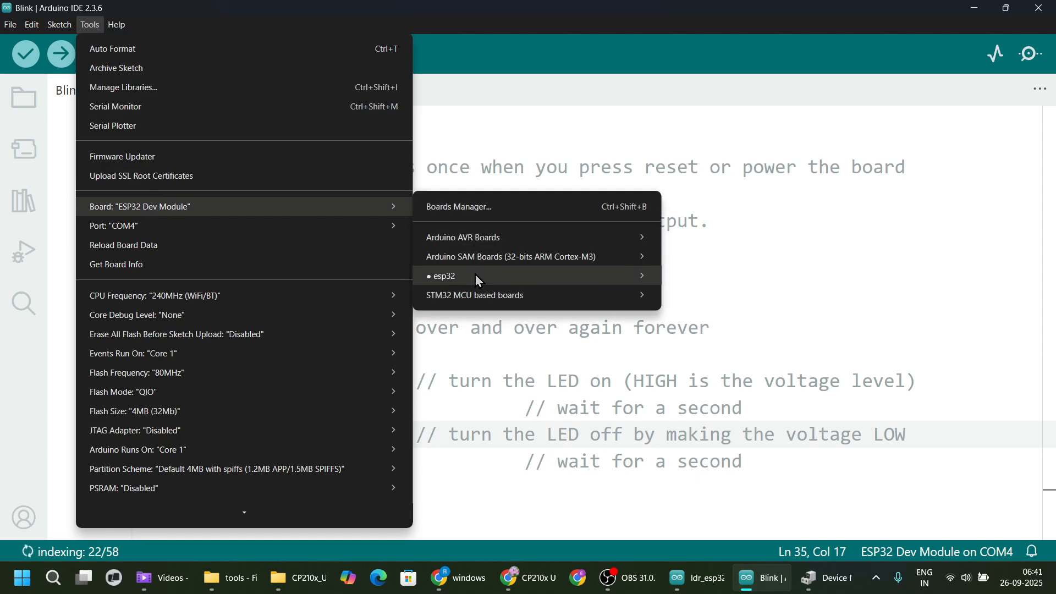
mouse_move(476, 278)
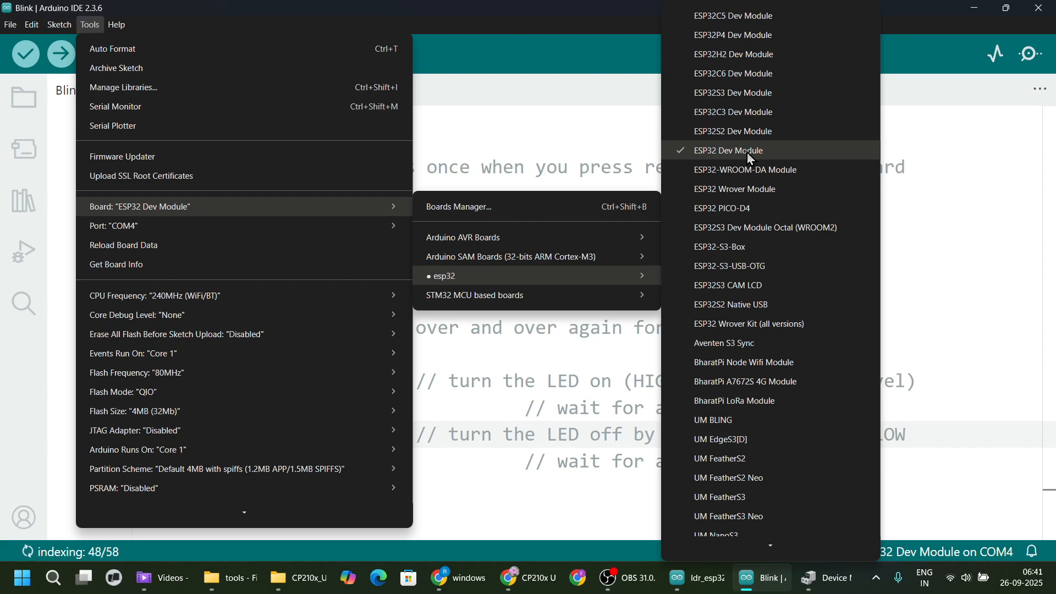
left_click(749, 154)
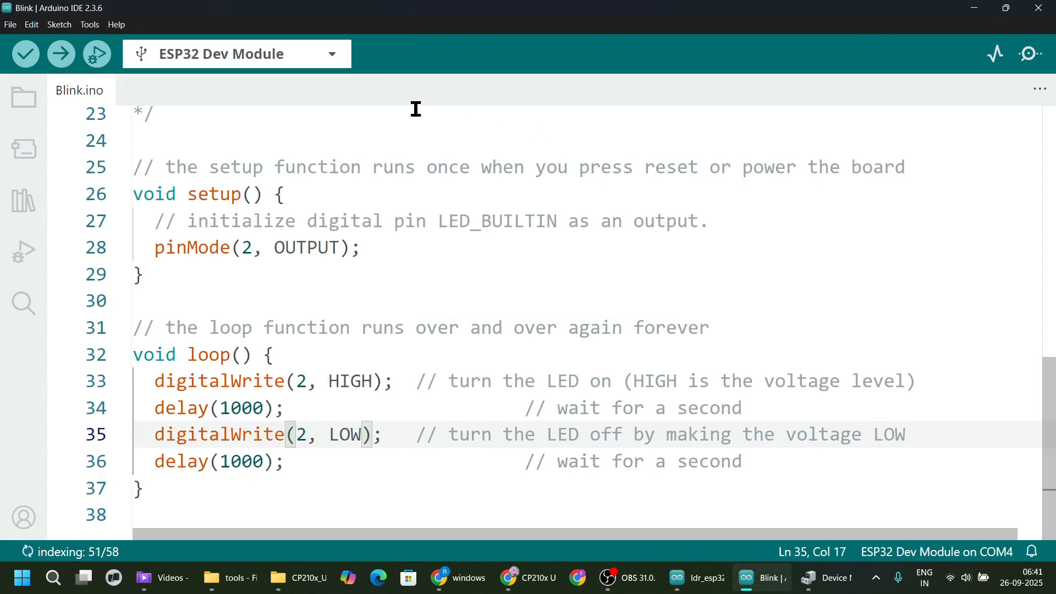
Select COM4 as the serial port and upload the Blink sketch to the ESP32 board.
left_click(90, 25)
mouse_move(136, 231)
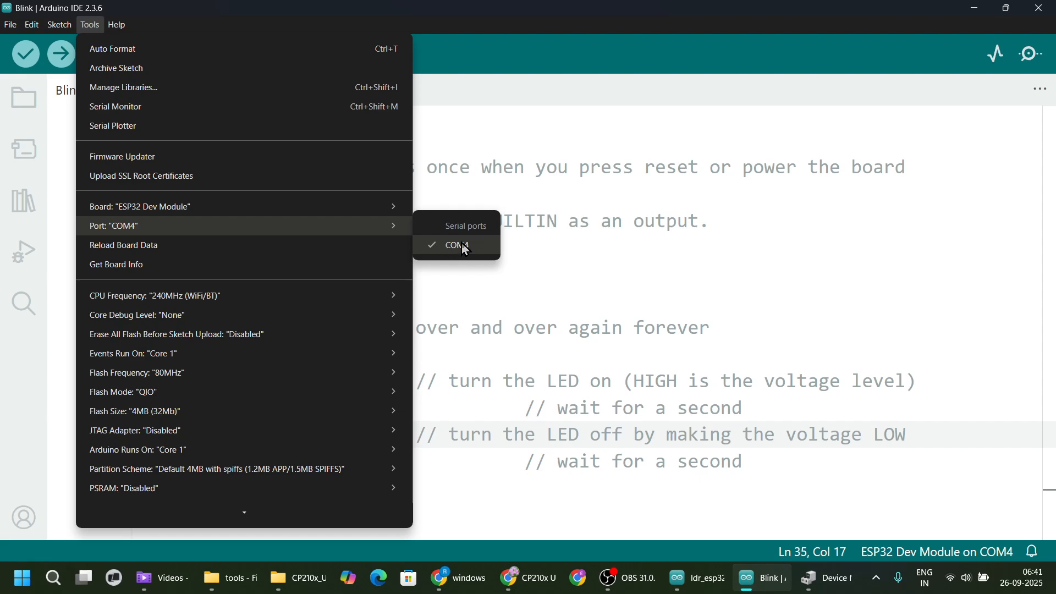
left_click(466, 249)
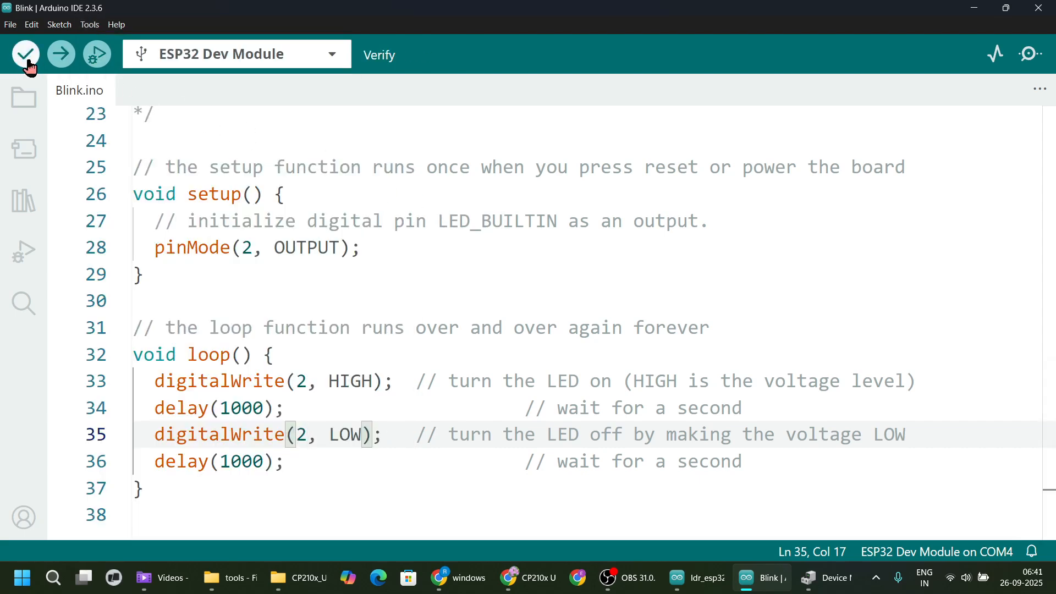
left_click(63, 52)
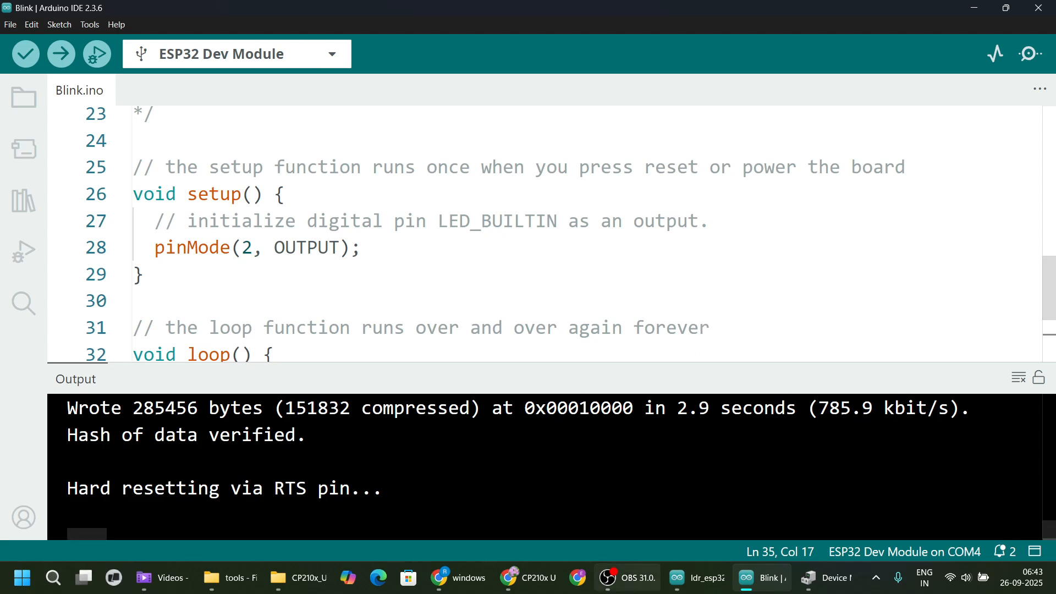
mouse_move(634, 592)
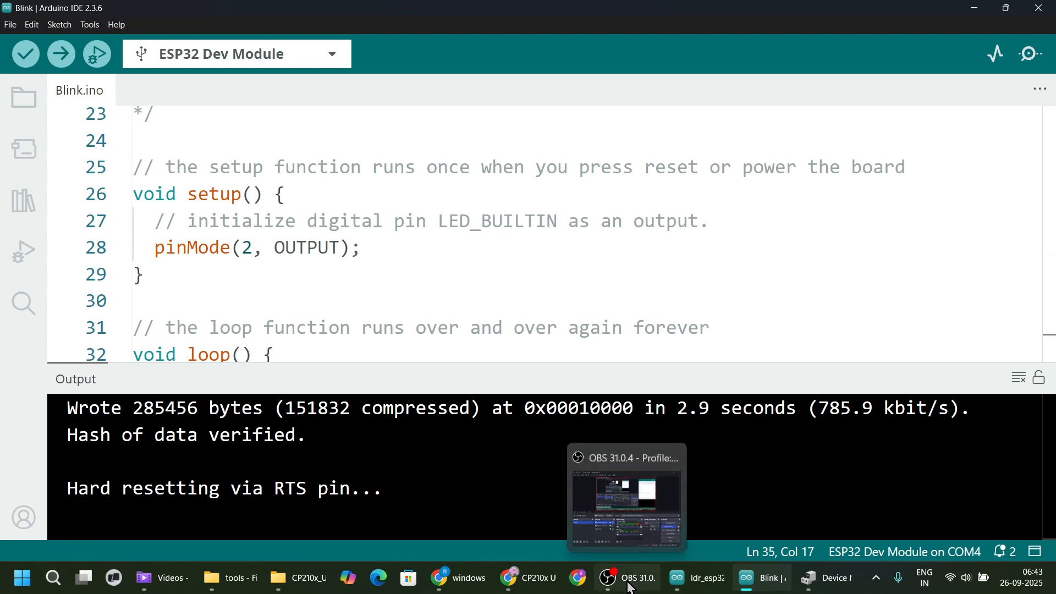
left_click(632, 589)
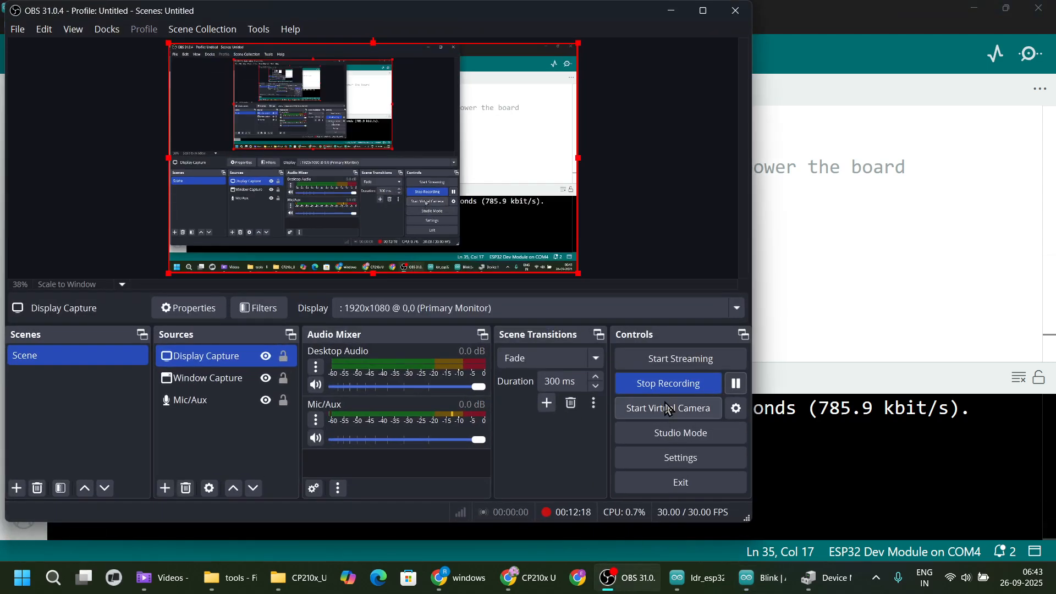